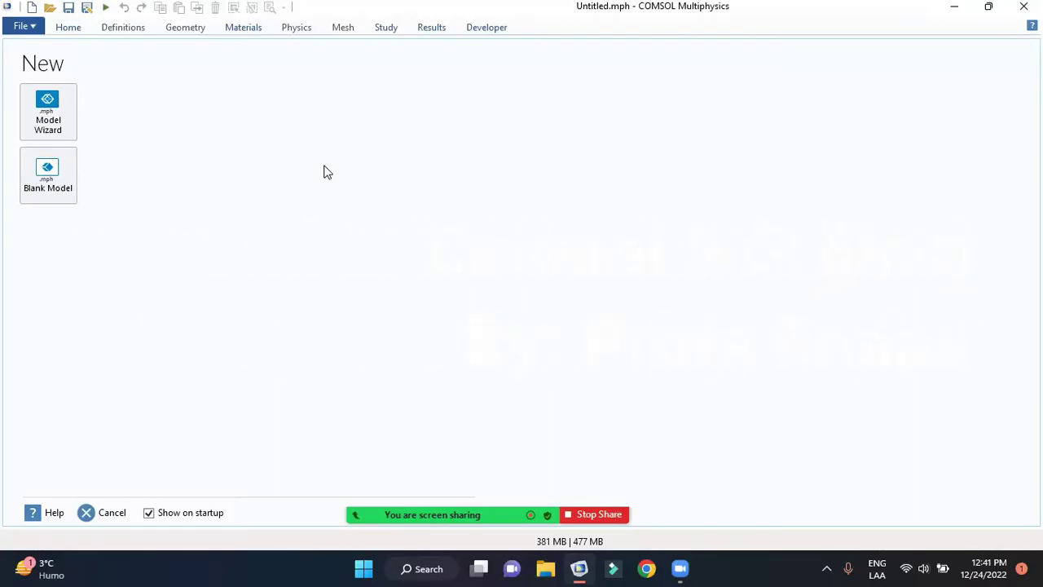
Create a 3D model using Electric Currents (ec) physics with a Stationary study.
left_click(47, 116)
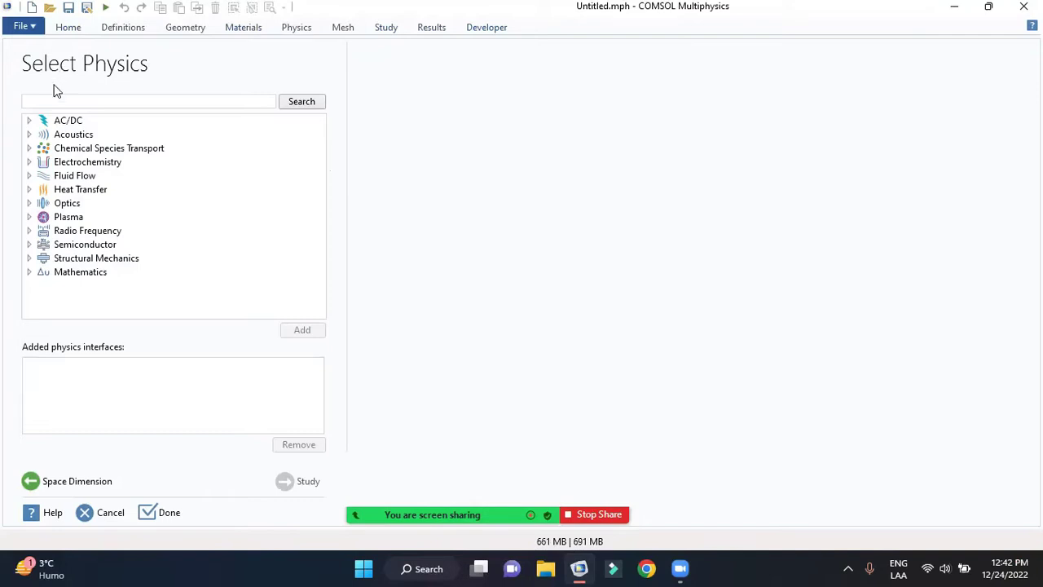
left_click(29, 120)
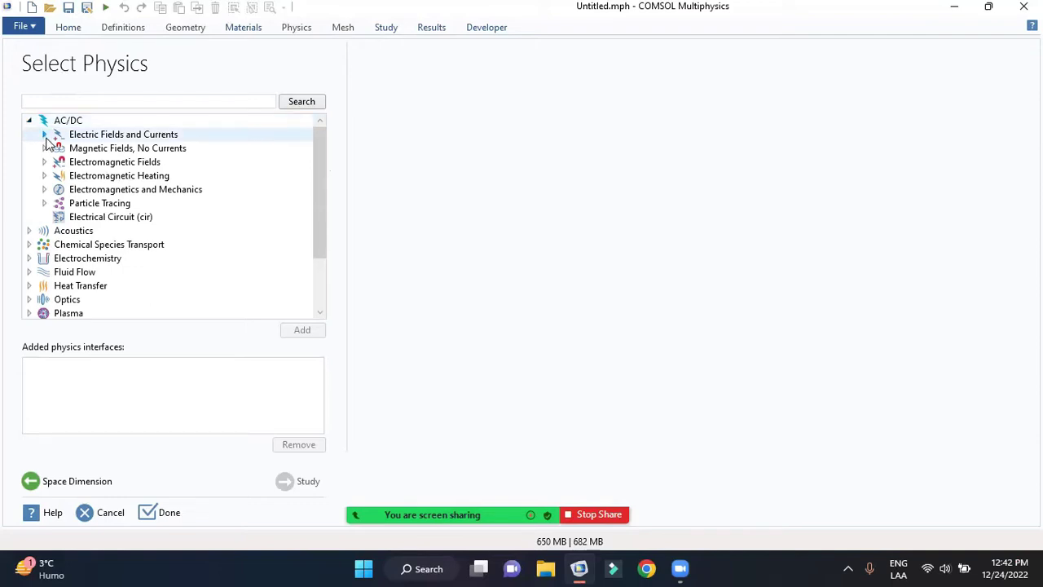
left_click(44, 135)
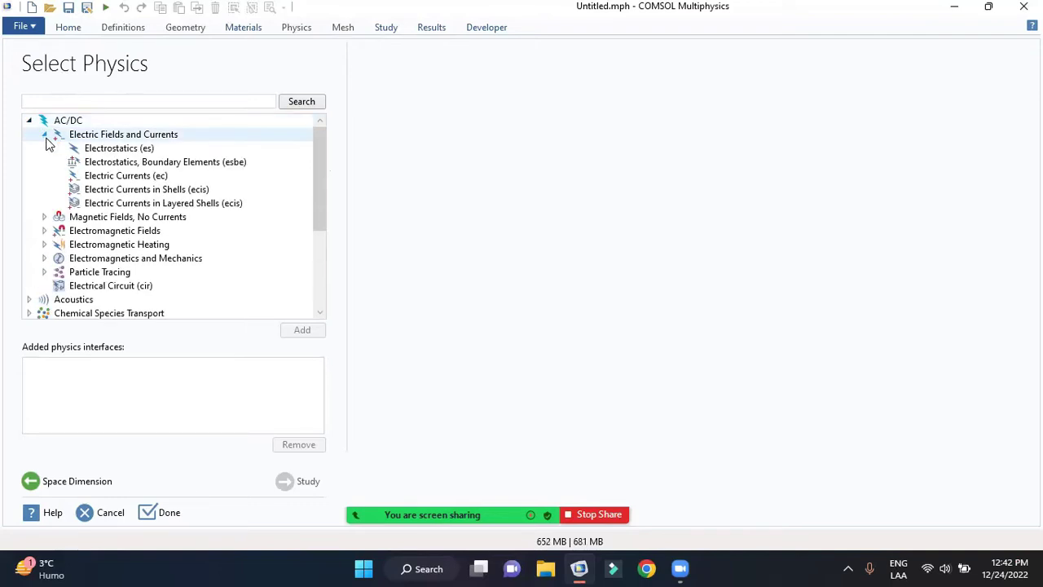
left_click(112, 178)
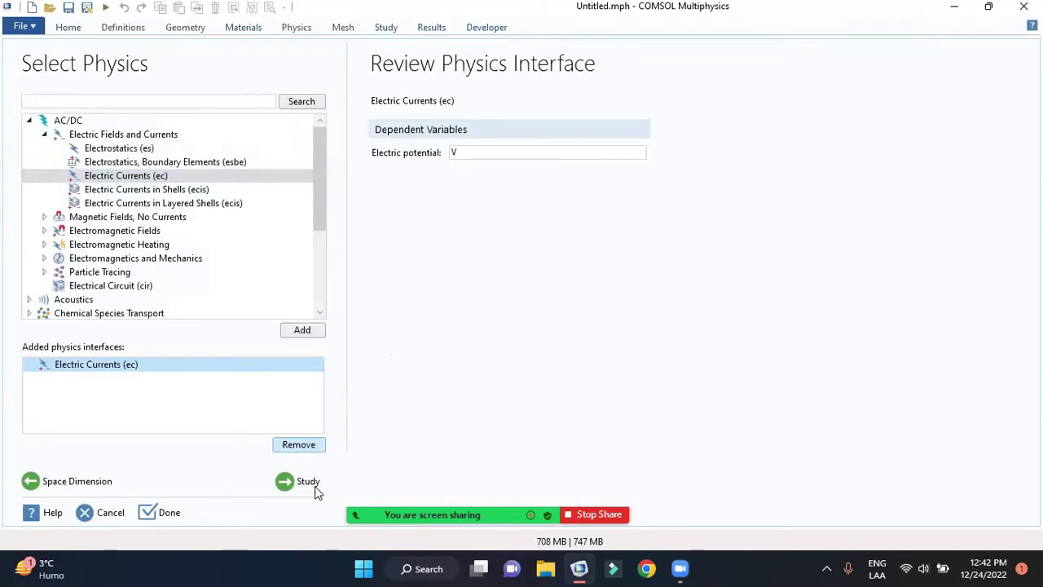
left_click(315, 487)
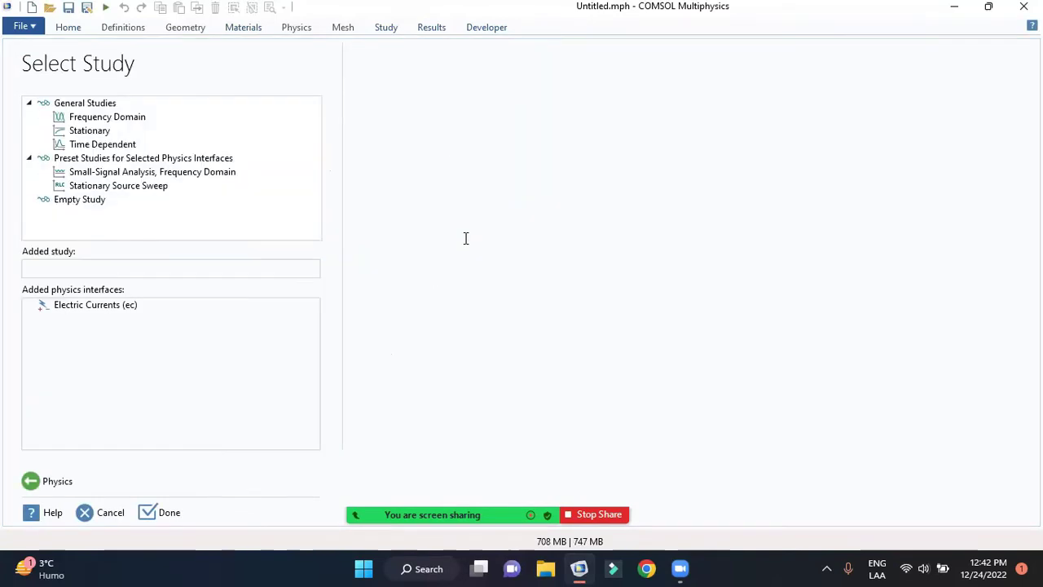
left_click(101, 132)
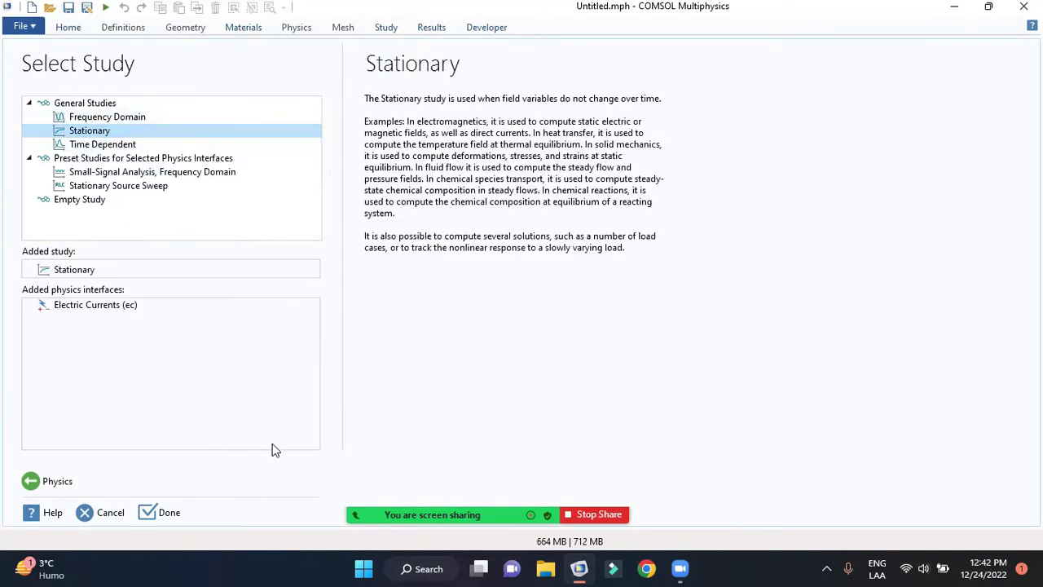
left_click(161, 514)
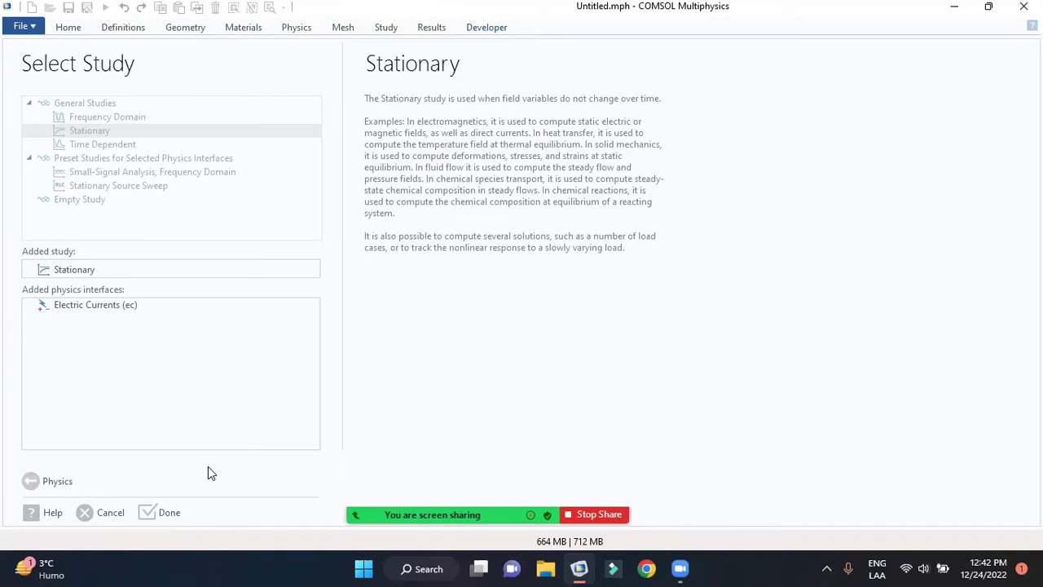
Add a Cylinder to Geometry 1 and build it.
left_click(82, 243)
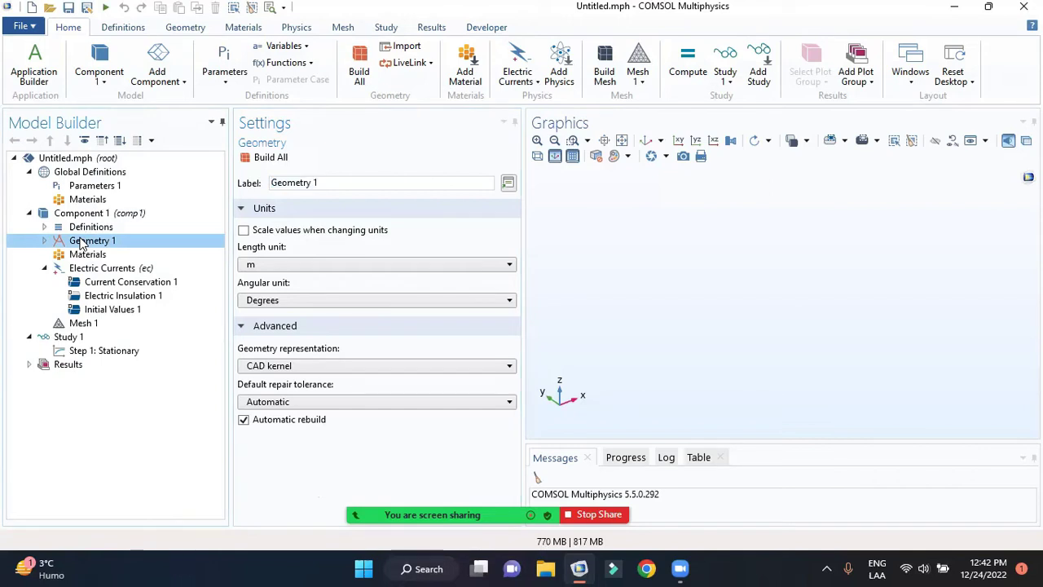
right_click(81, 243)
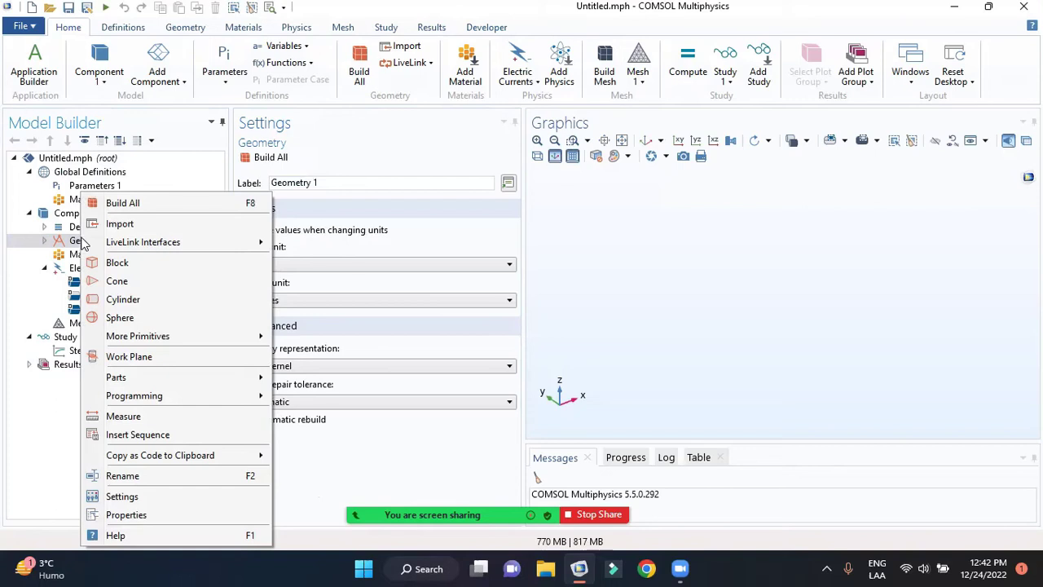
left_click(140, 301)
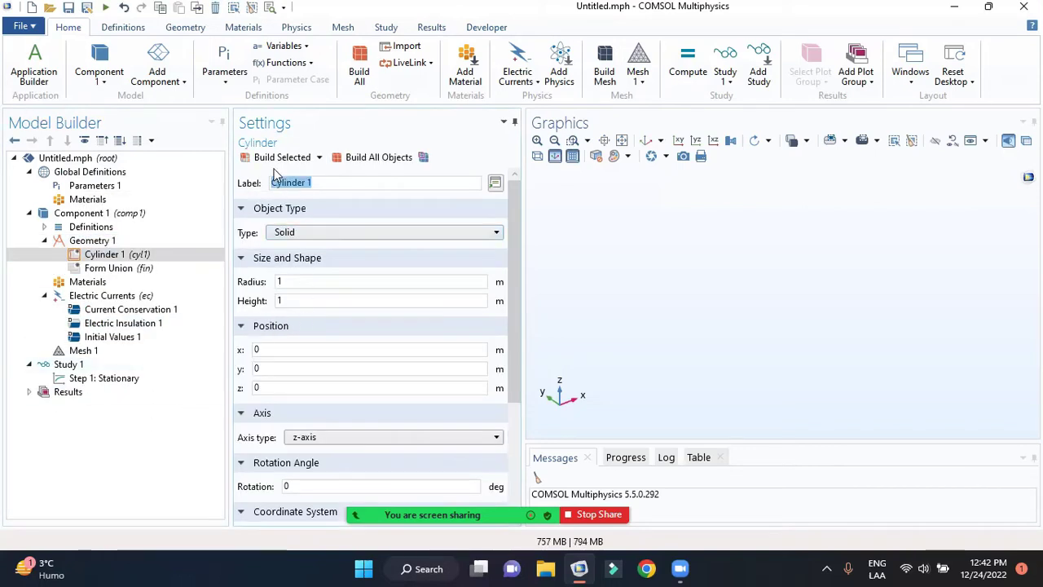
left_click(275, 161)
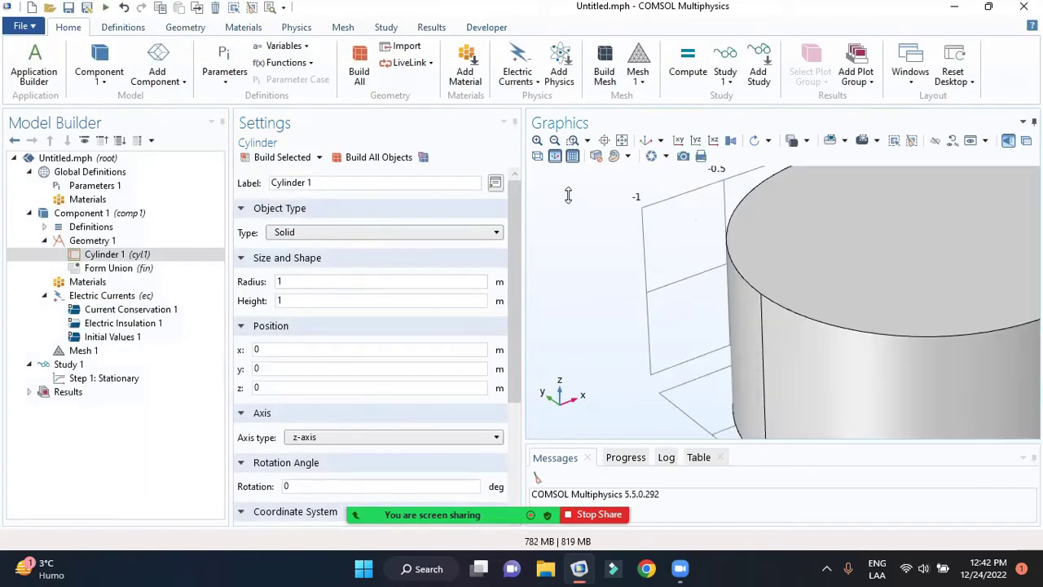
mouse_move(598, 292)
left_mouse_down()
mouse_move(585, 214)
mouse_move(554, 174)
mouse_move(550, 214)
left_mouse_up()
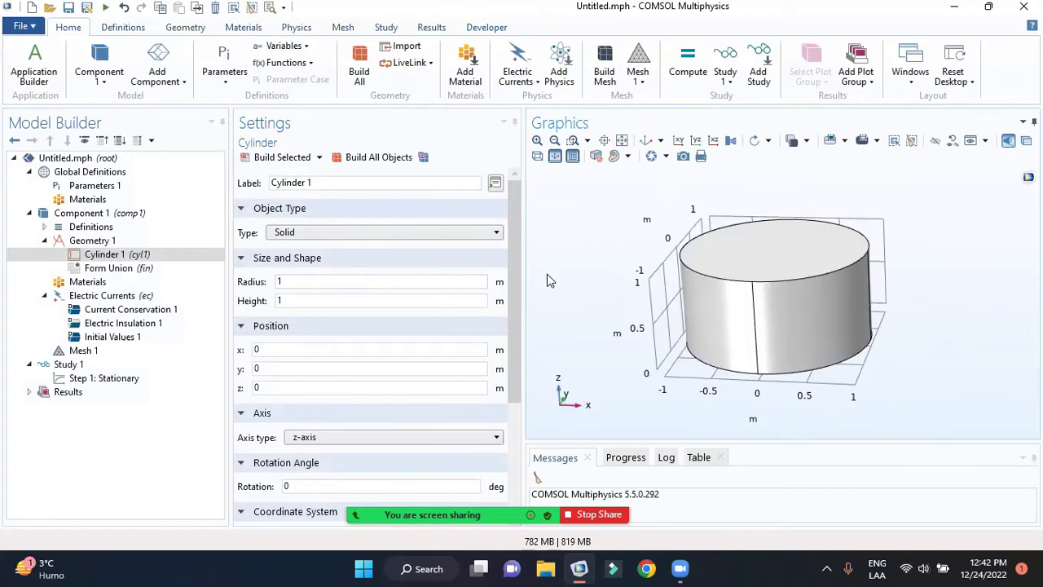
Change the cylinder radius to 0.01 m and rebuild it as a thin 1 m rod.
double_click(287, 277)
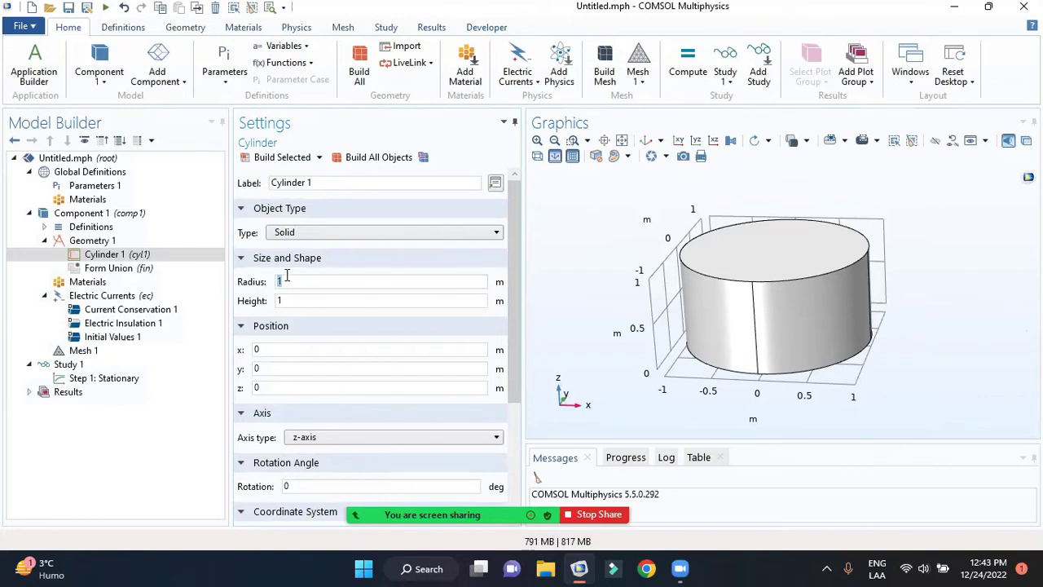
type("0.01")
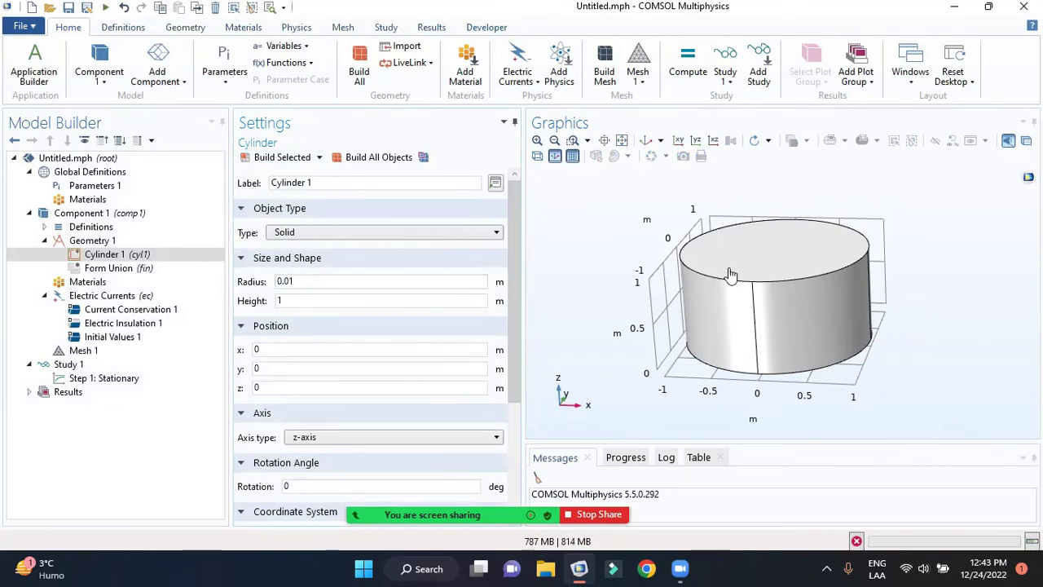
key("F7")
mouse_move(744, 286)
left_mouse_down()
mouse_move(744, 330)
mouse_move(795, 292)
mouse_move(795, 352)
left_mouse_up()
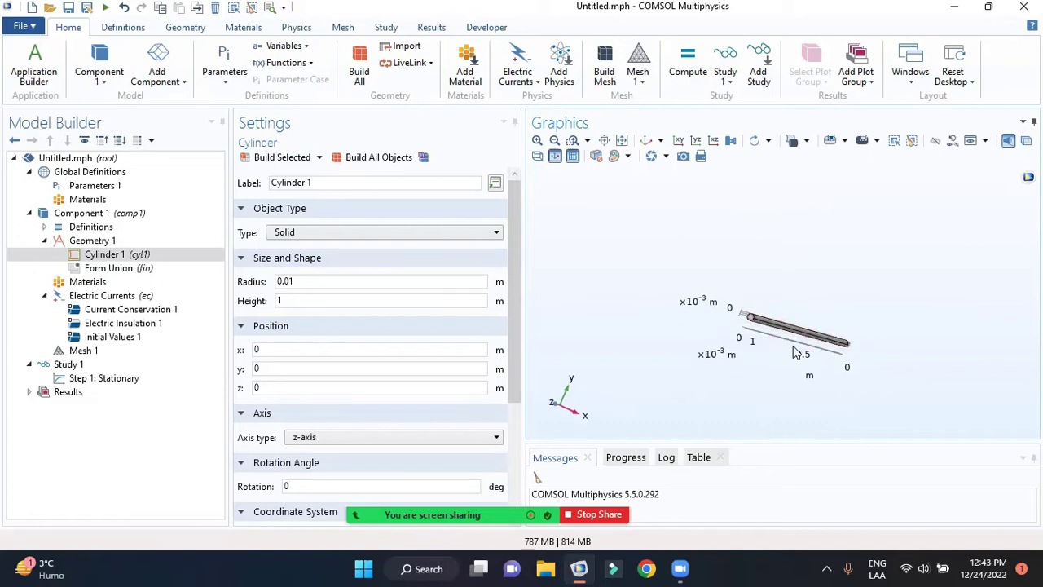
scroll(677, 272, "up", 2)
scroll(677, 237, "up", 2)
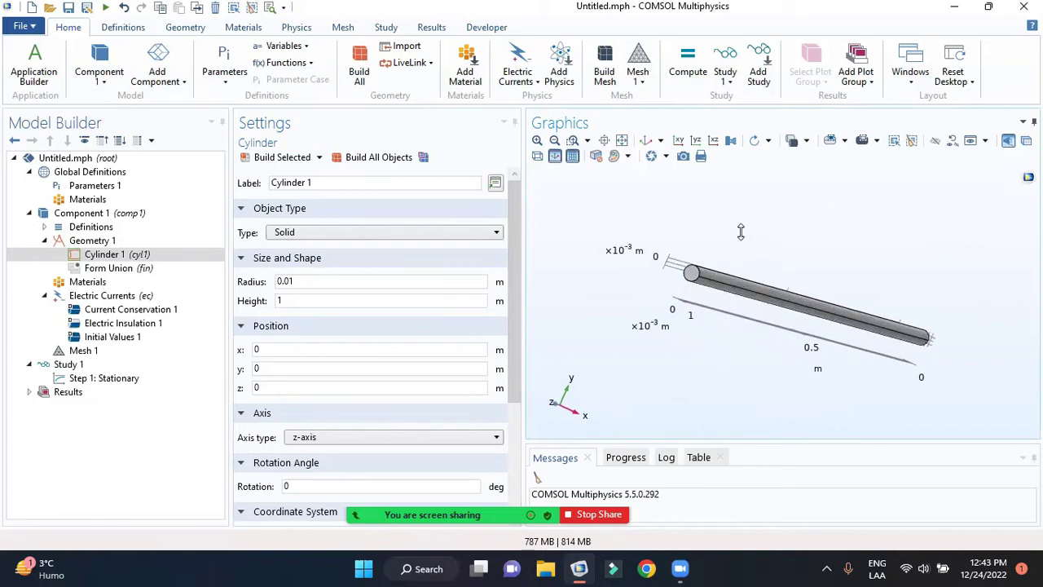
Add a Terminal on the rod's end face (boundary 4) and begin editing its current I0.
left_click(100, 299)
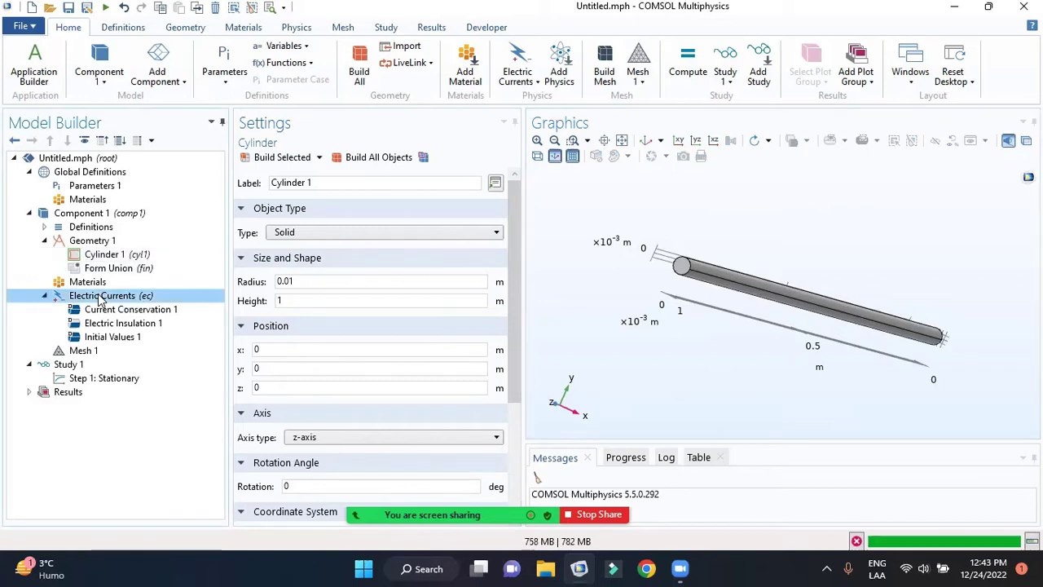
right_click(100, 299)
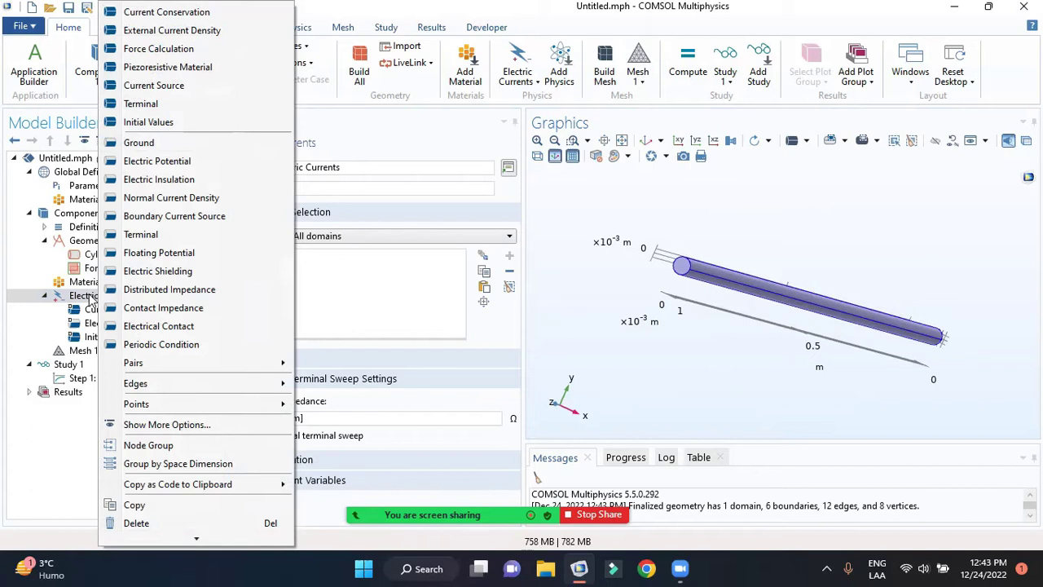
left_click(140, 234)
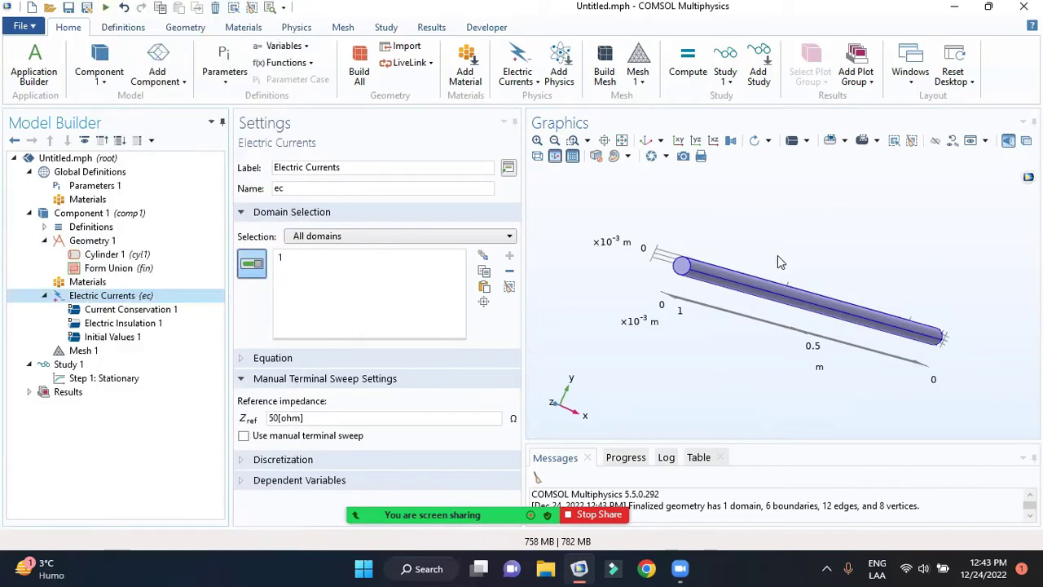
left_click(683, 266)
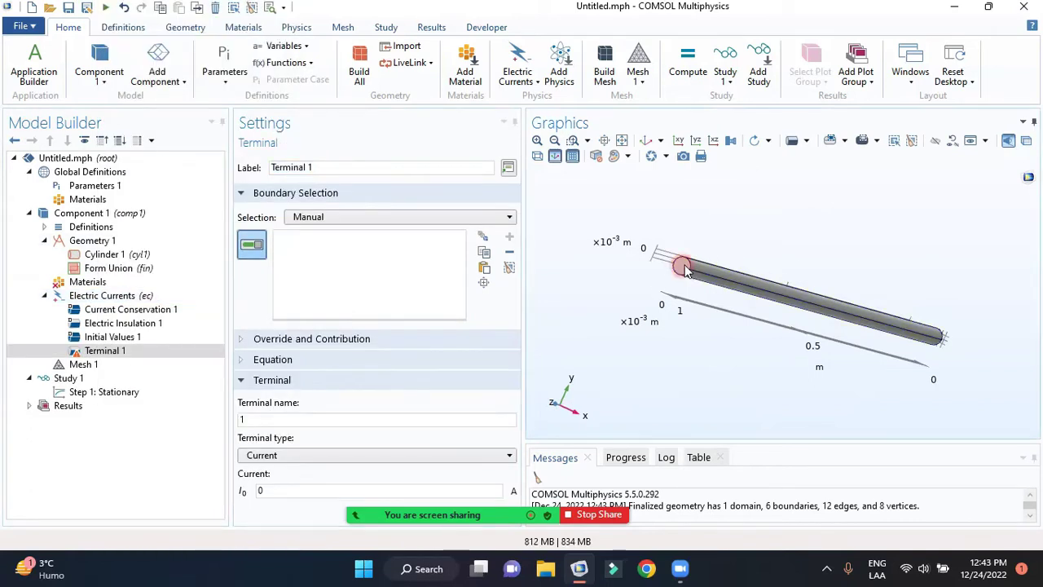
double_click(289, 491)
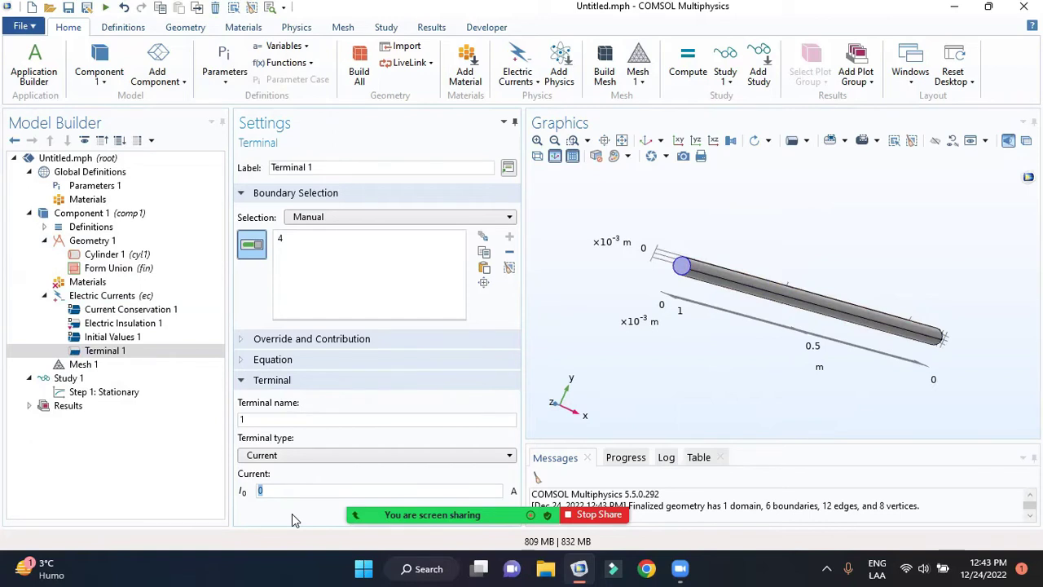
Finish the terminal current value and add a Ground condition on end face boundary 3.
type("150")
left_click(90, 298)
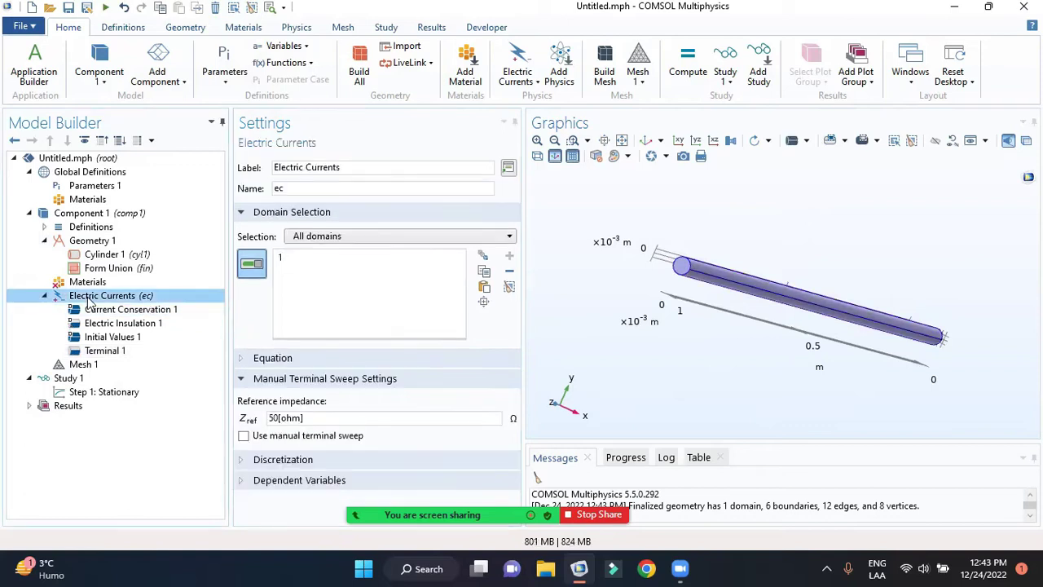
right_click(90, 300)
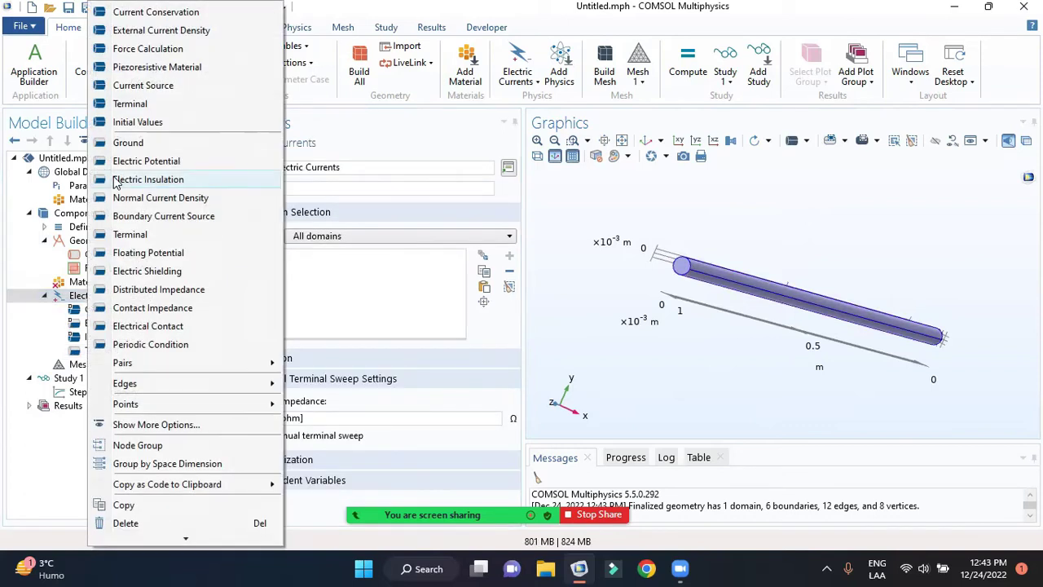
left_click(122, 142)
left_click_drag(739, 316, 702, 286)
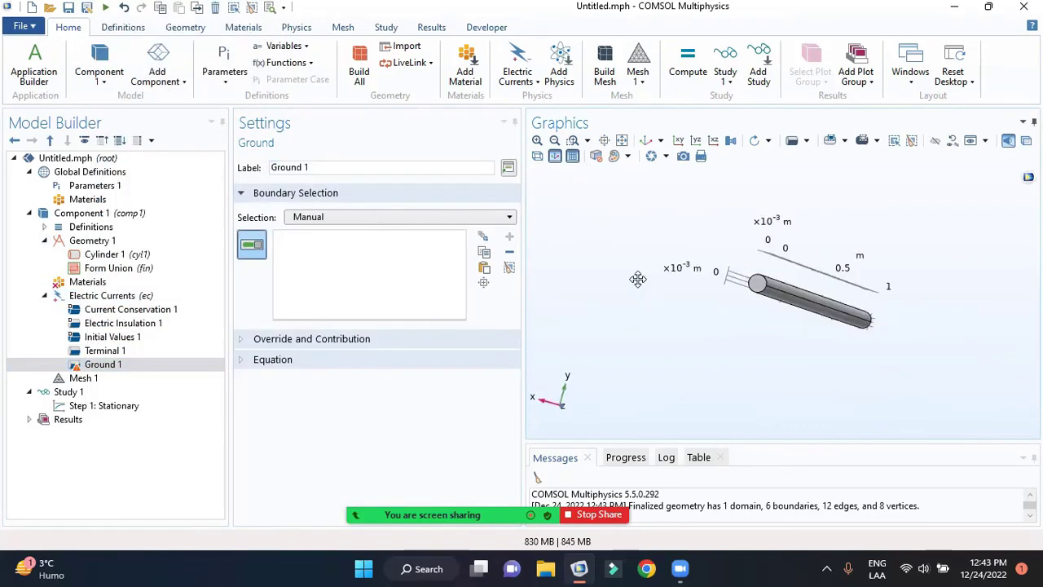
left_click(712, 277)
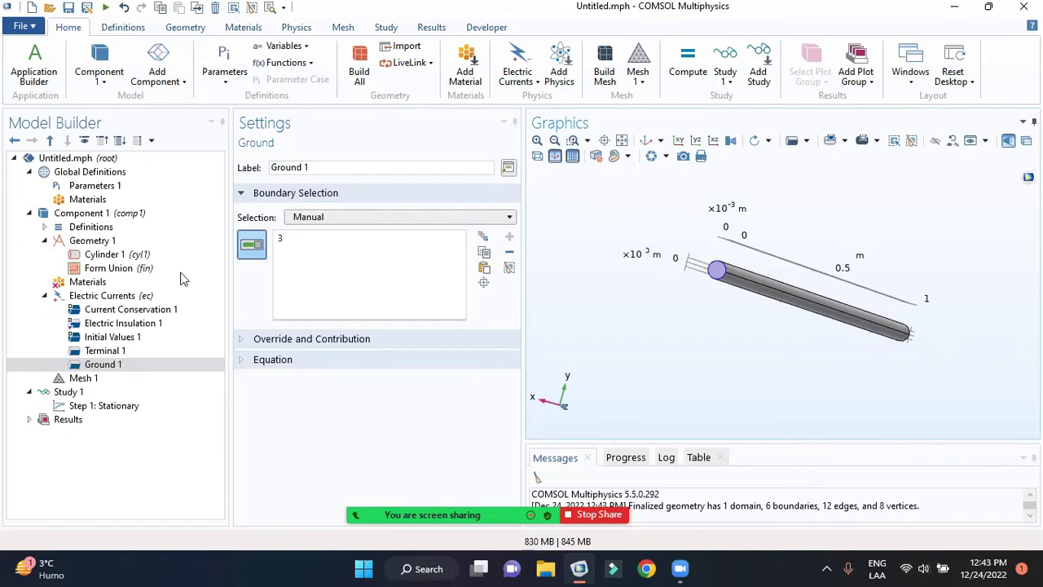
right_click(97, 283)
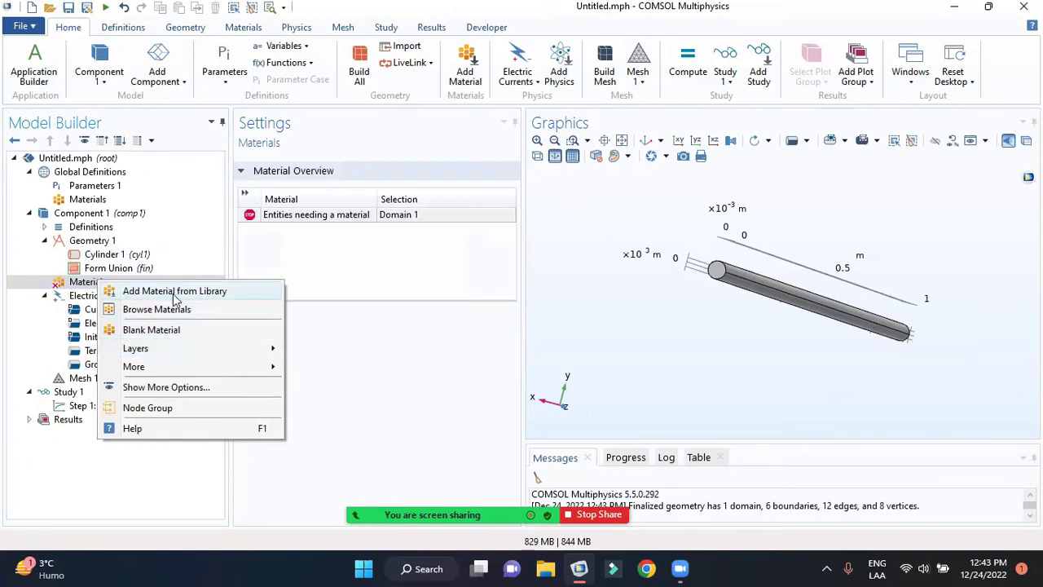
Assign Copper from the AC/DC material library to the rod's domain.
left_click(174, 295)
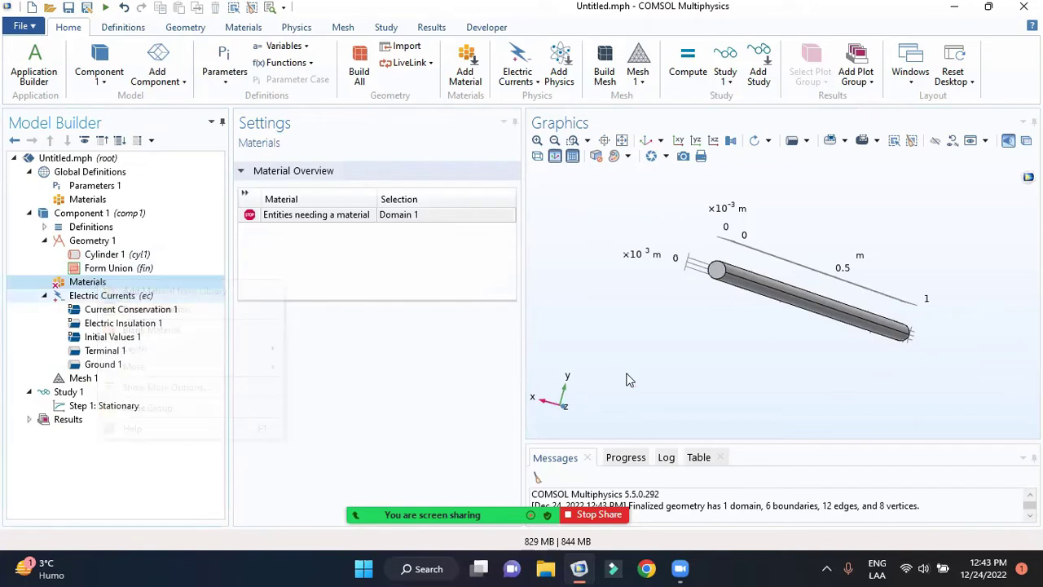
left_click(874, 234)
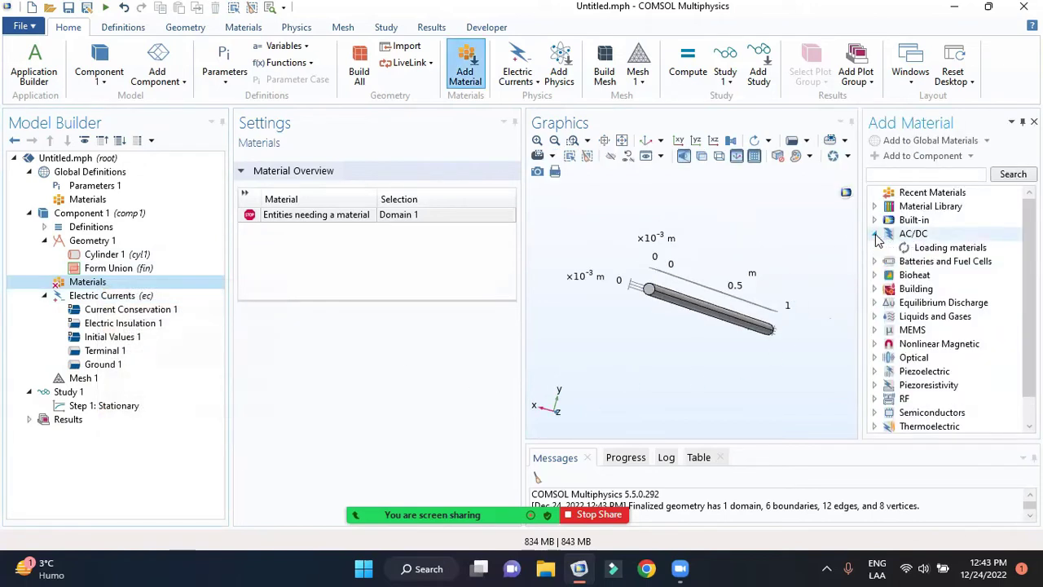
left_click(918, 248)
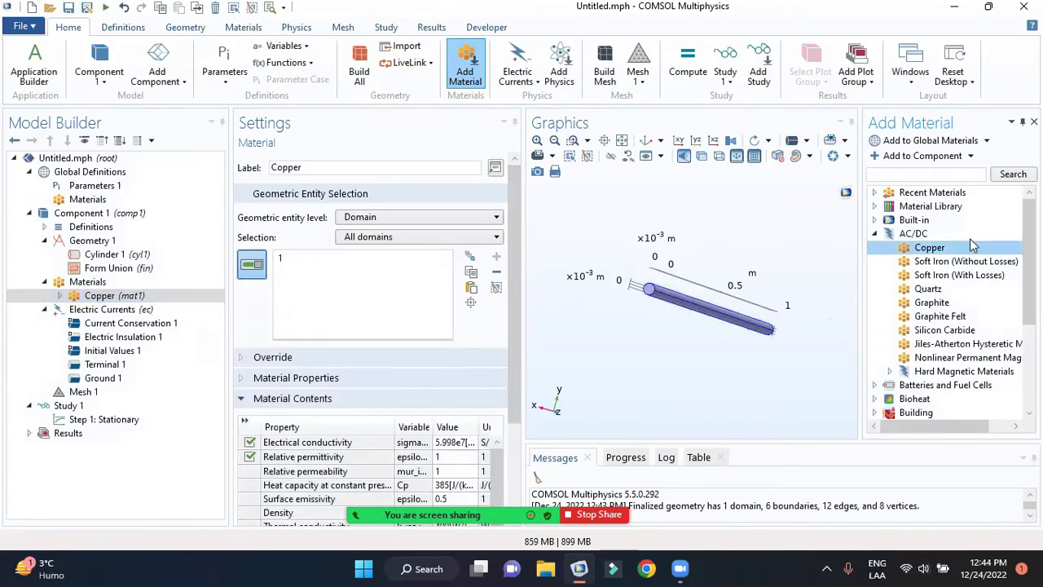
left_click(1034, 122)
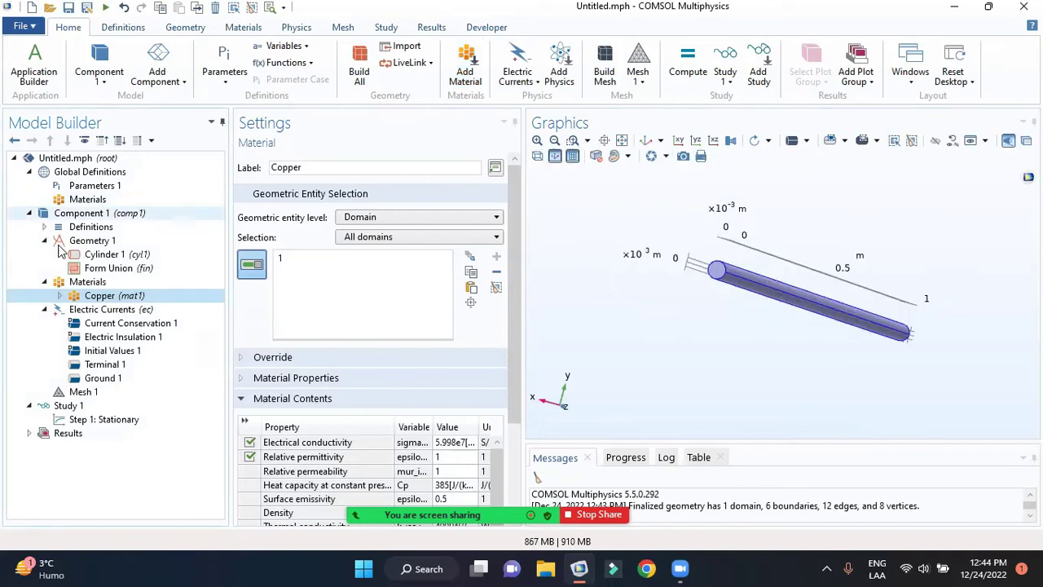
left_click(46, 283)
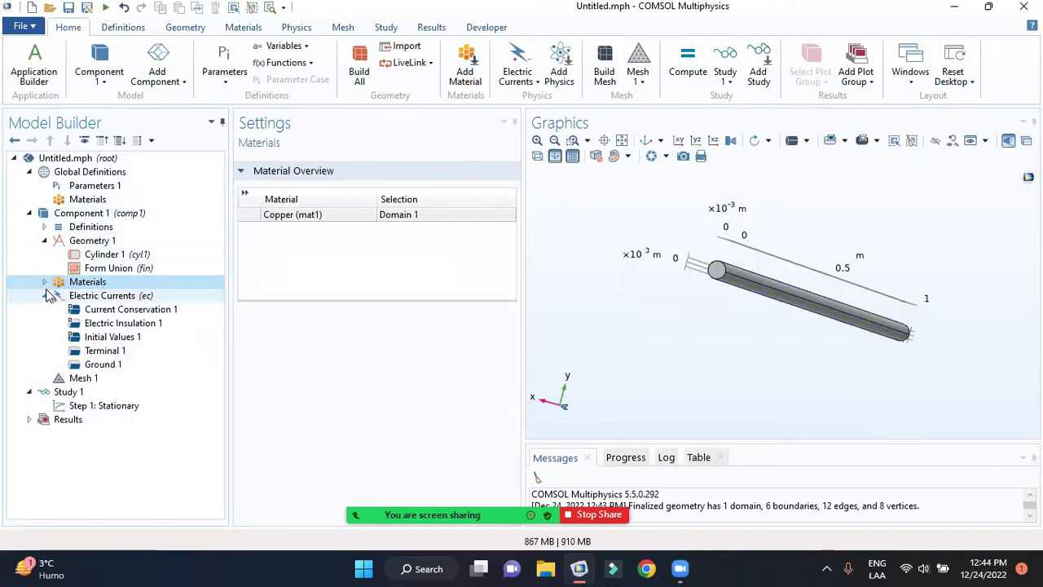
left_click(46, 297)
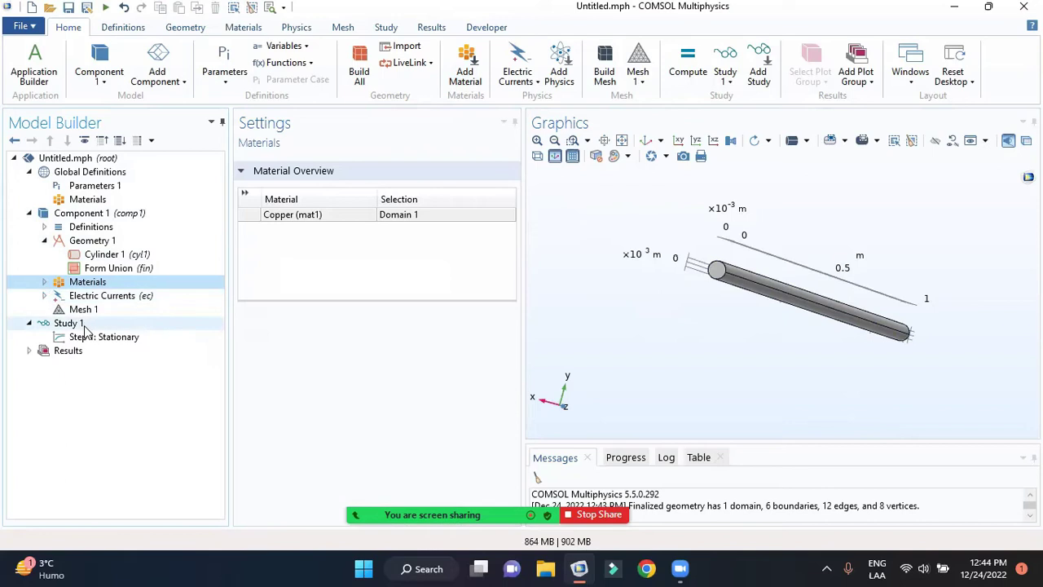
left_click(81, 309)
Build the default physics-controlled mesh on the rod and zoom in to inspect it.
left_click(269, 158)
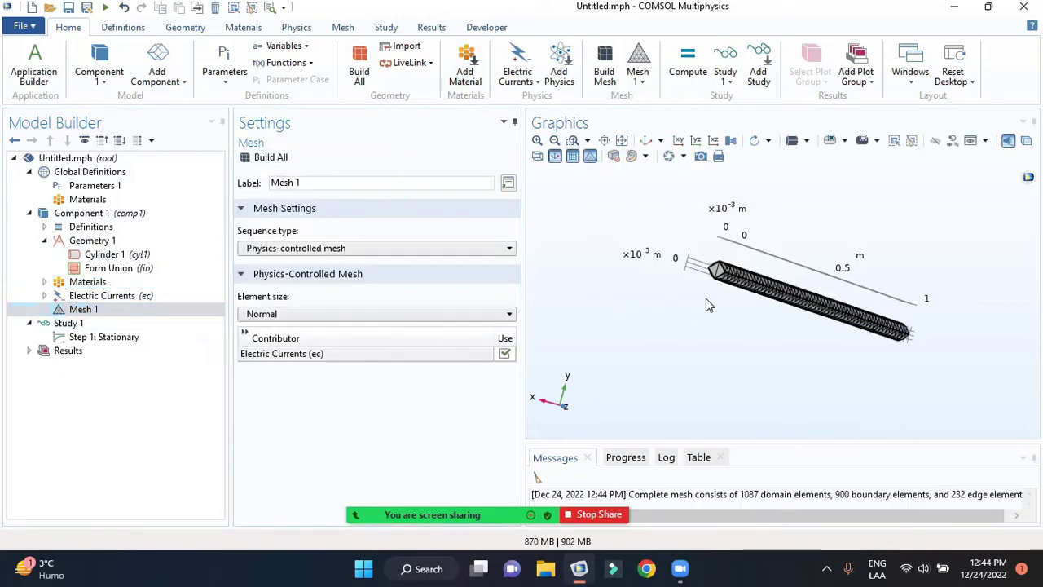
scroll(706, 304, "up", 2)
scroll(693, 294, "up", 2)
scroll(682, 286, "up", 2)
scroll(693, 296, "up", 2)
scroll(693, 296, "down", 3)
scroll(696, 293, "down", 1)
scroll(696, 294, "up", 1)
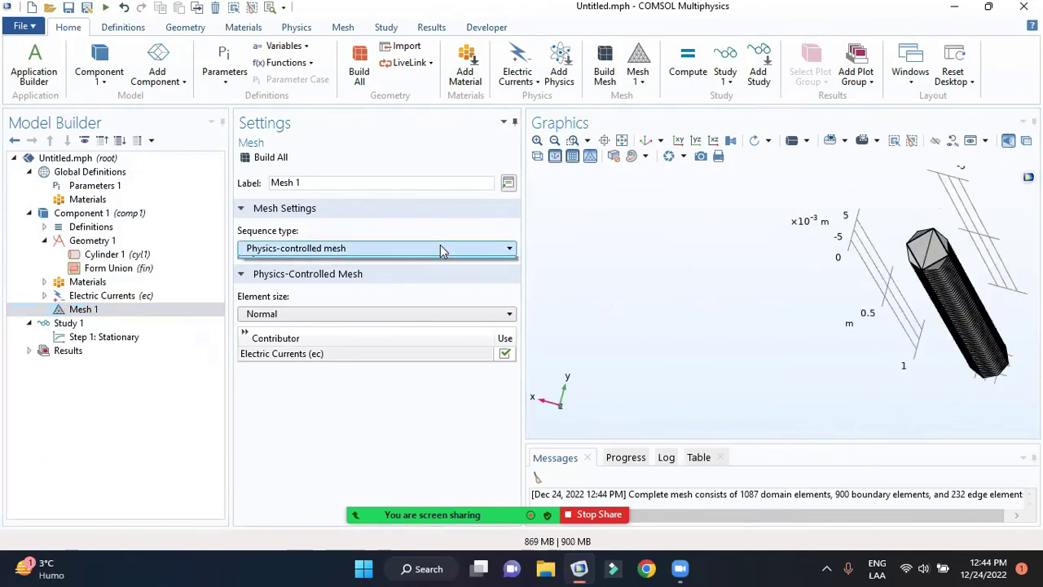
Set the element size to Finer and rebuild, giving 37996 domain elements.
left_click(479, 315)
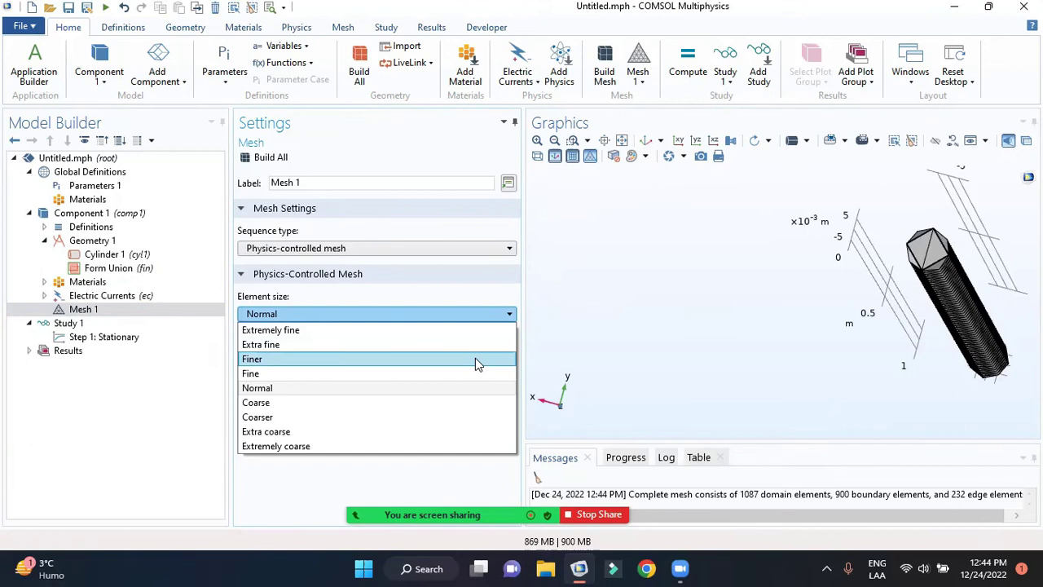
left_click(476, 358)
left_click(270, 157)
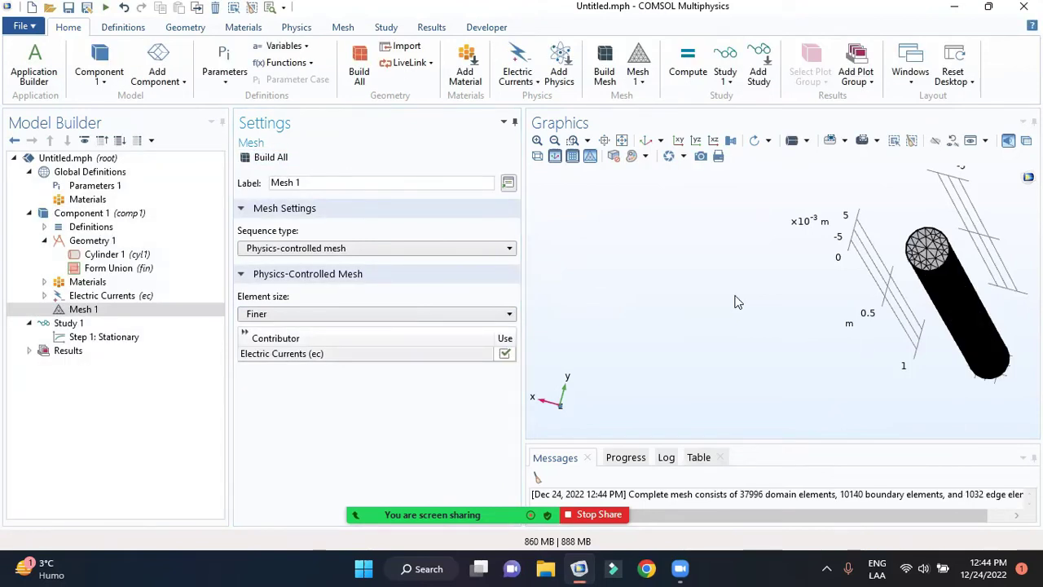
left_click(473, 315)
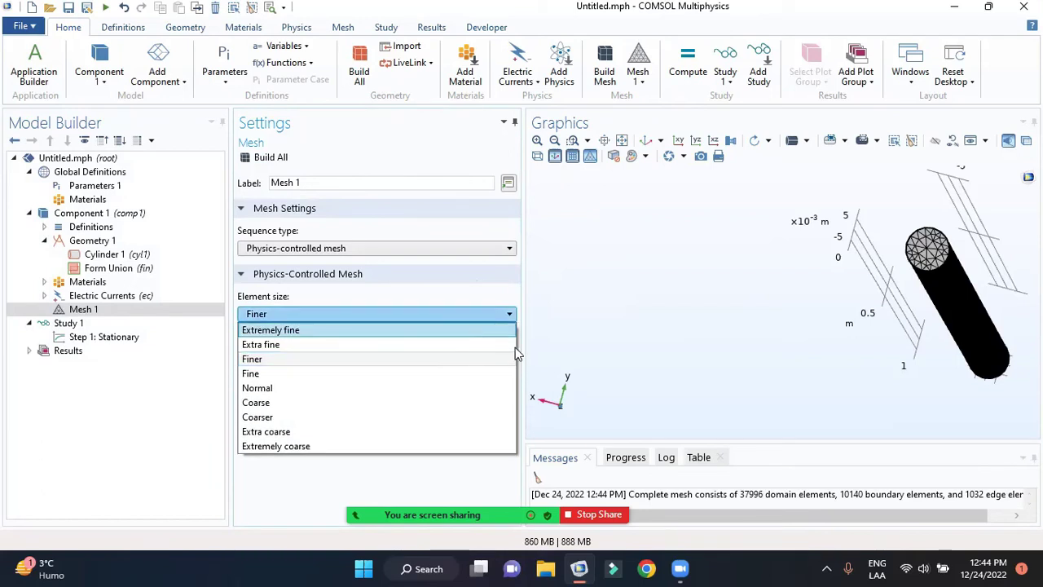
left_click(665, 167)
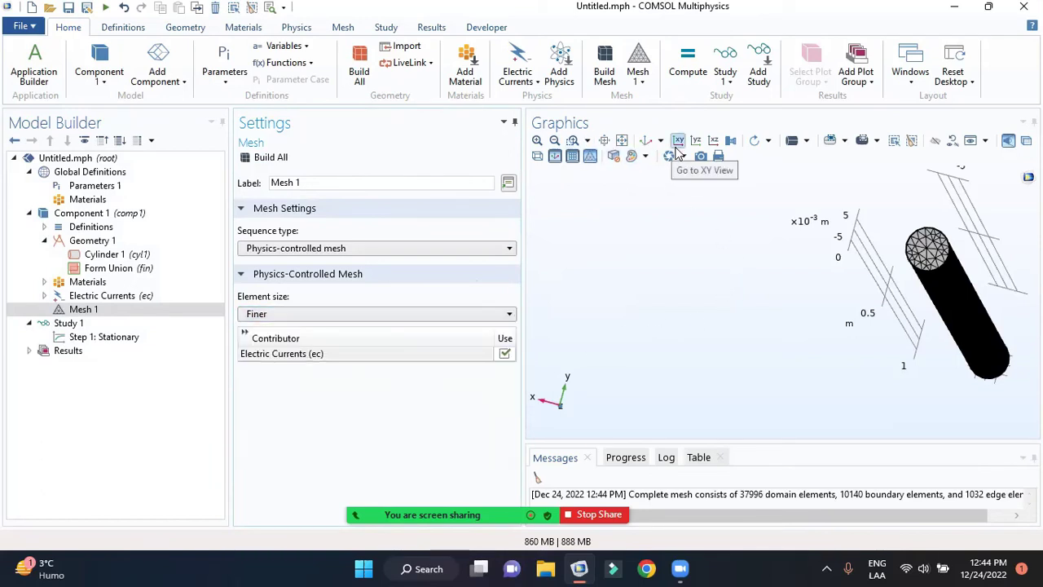
left_click(677, 143)
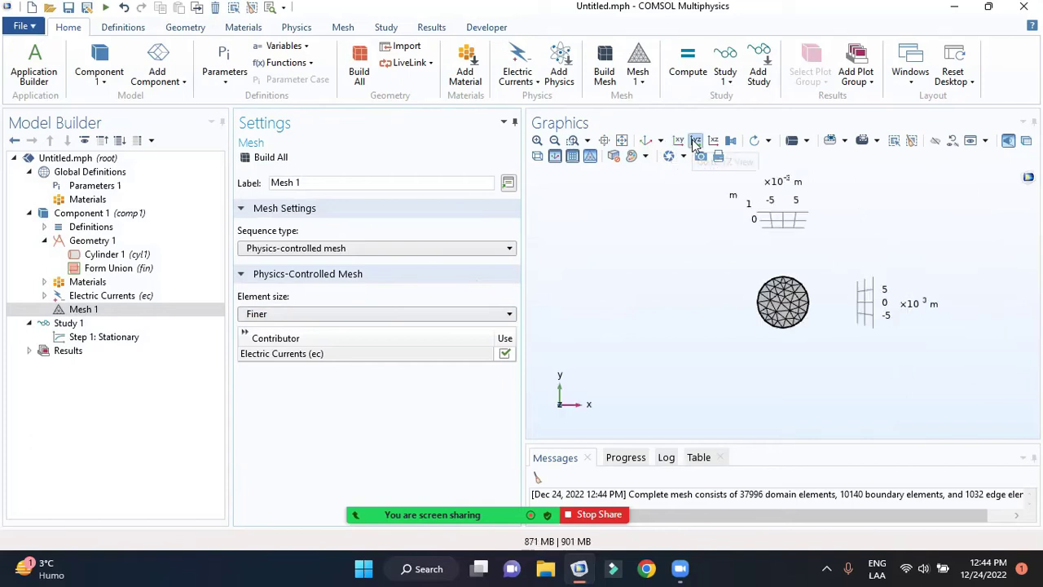
left_click(695, 142)
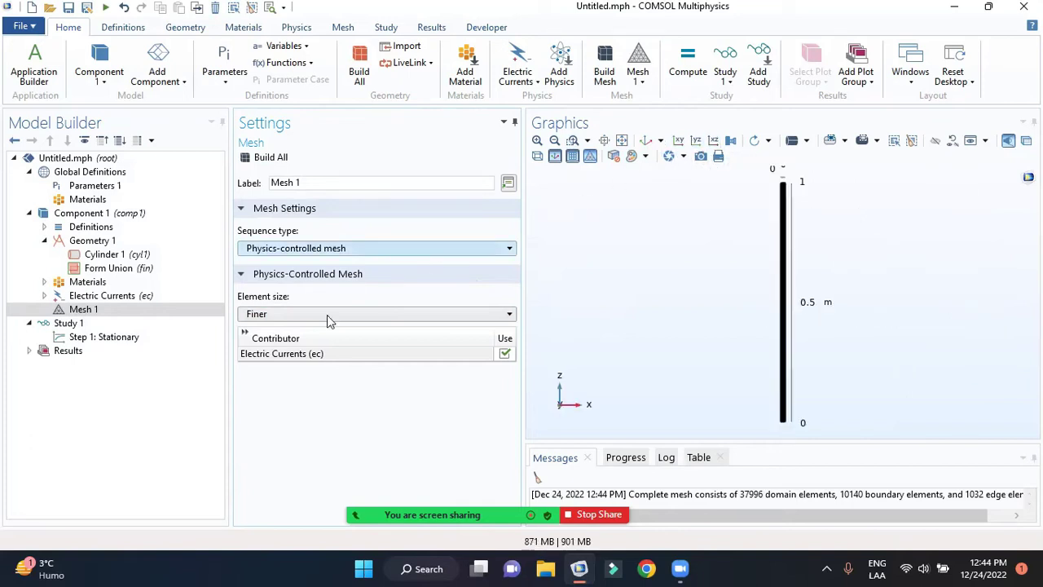
left_click(71, 324)
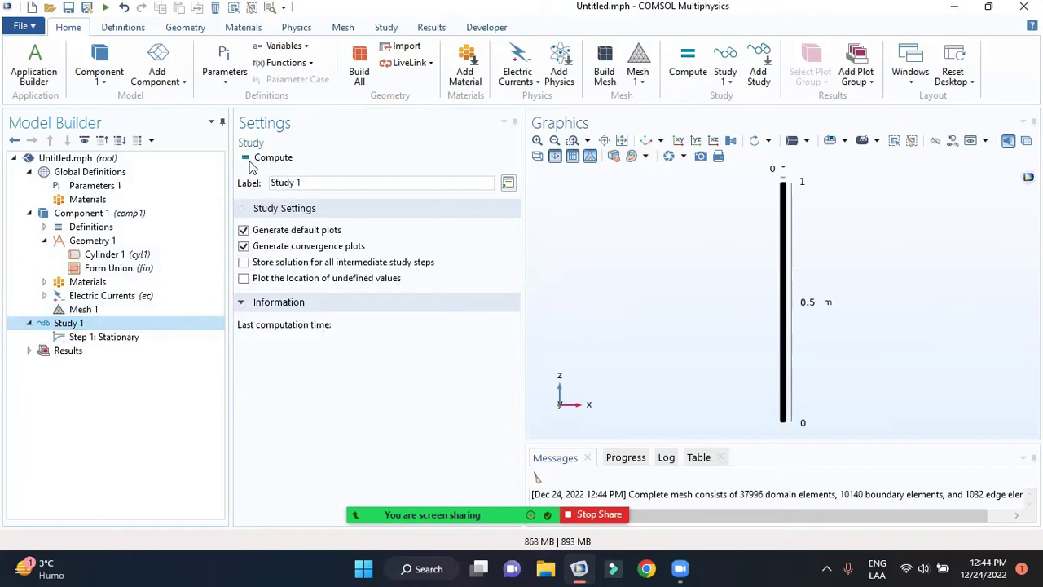
Compute Study 1 and inspect the Electric Potential (ec) multislice plot along the rod.
left_click(259, 158)
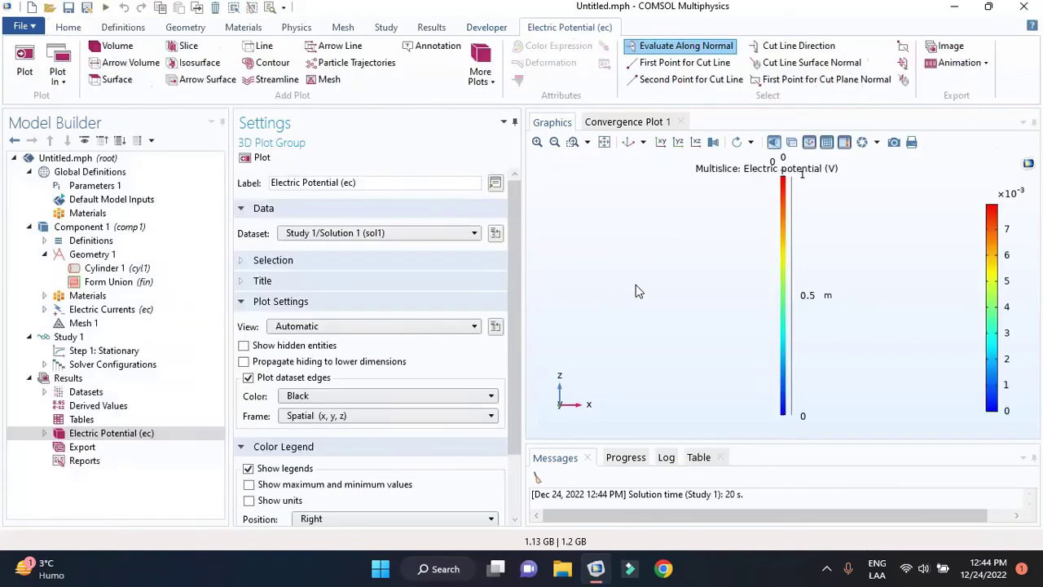
mouse_move(744, 313)
left_mouse_down()
mouse_move(715, 363)
mouse_move(733, 277)
mouse_move(716, 230)
left_mouse_up()
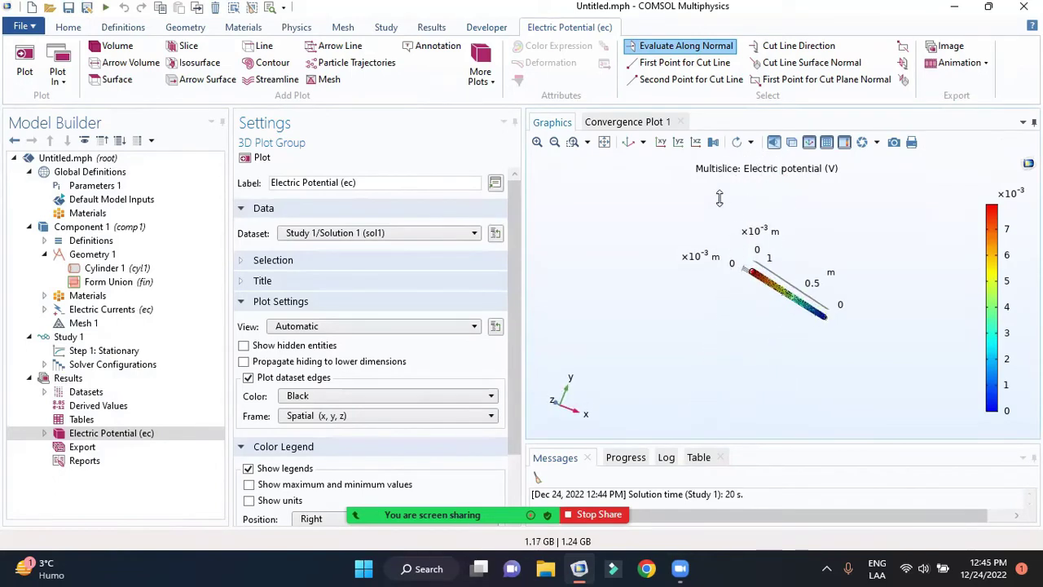
scroll(716, 230, "up", 3)
left_click(77, 436)
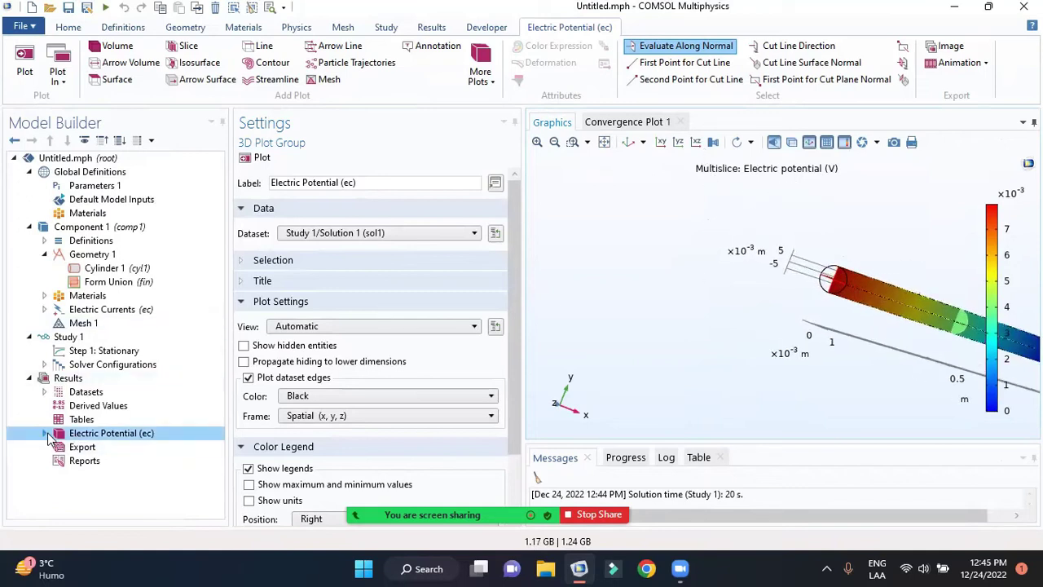
left_click(45, 432)
Add a Volume plot of electric potential V to Electric Potential (ec) and plot it.
right_click(89, 436)
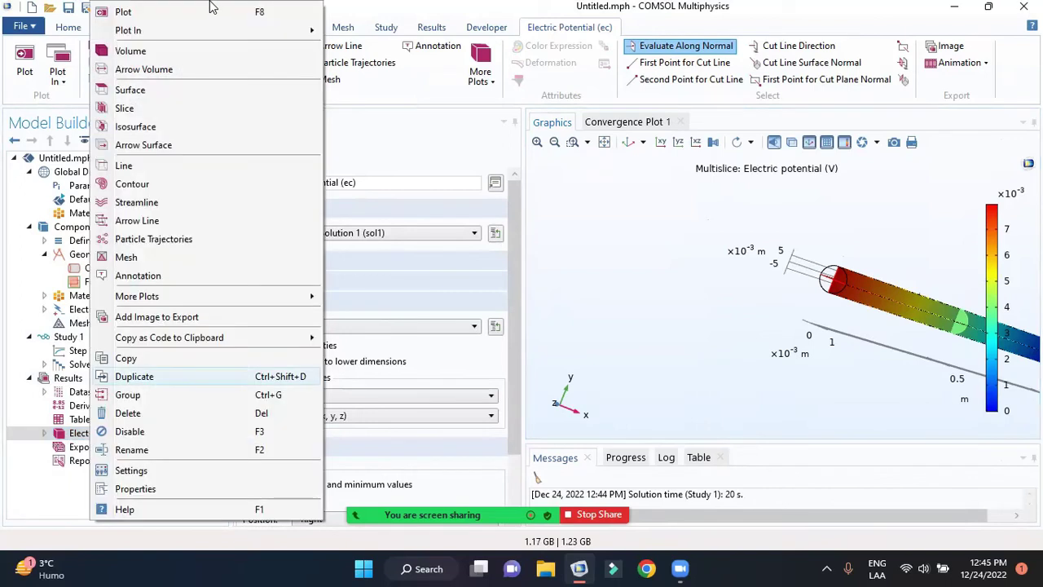
left_click(182, 57)
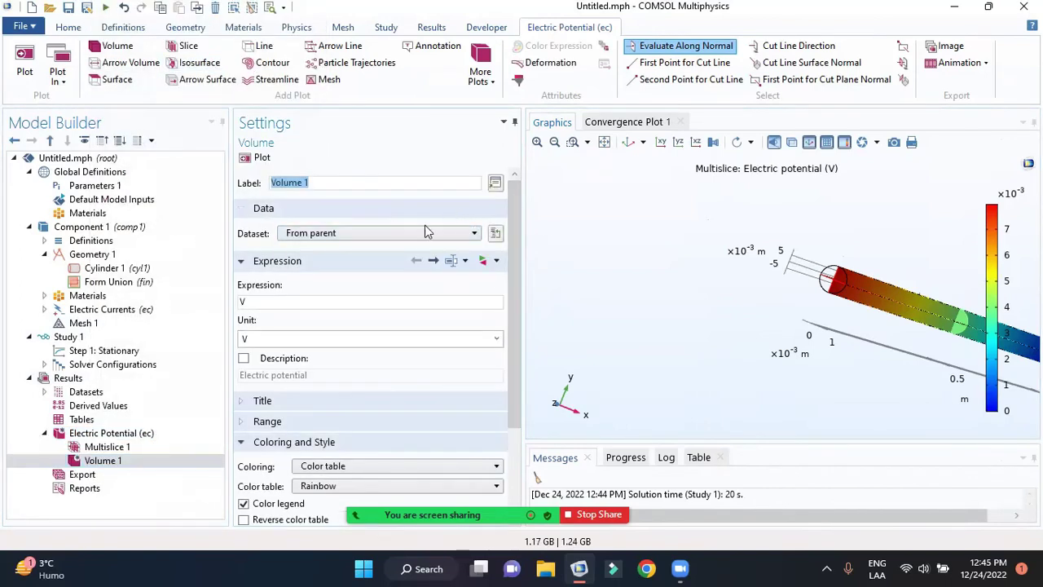
left_click(255, 157)
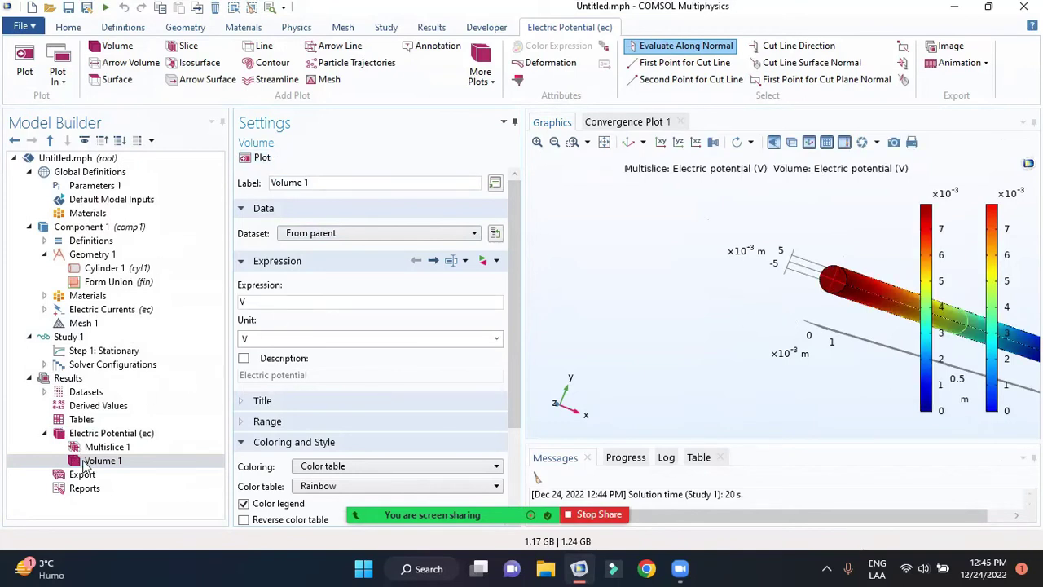
left_click(107, 446)
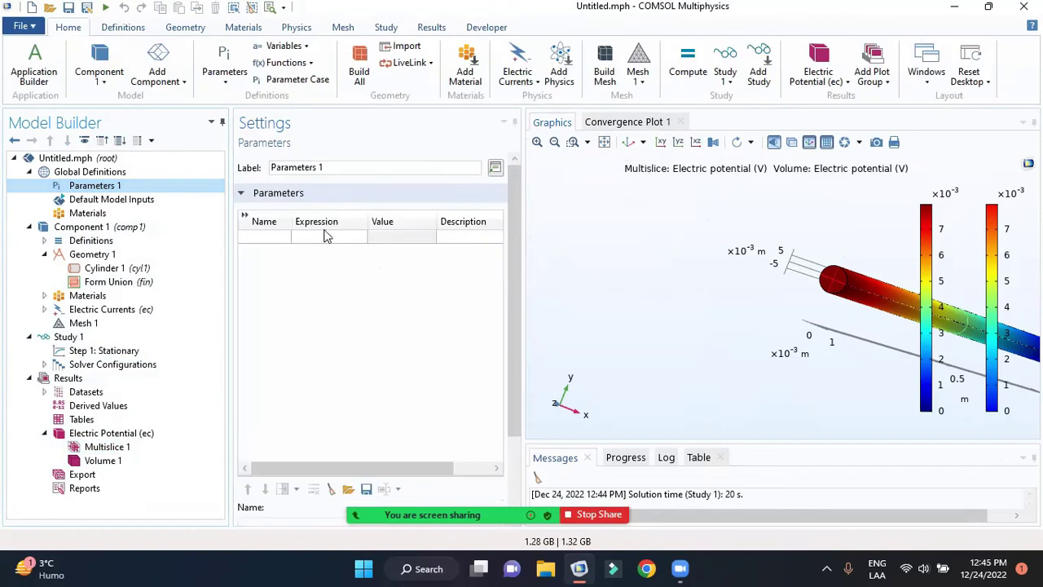
Define the global parameter corriente as 250 [A].
left_click(277, 237)
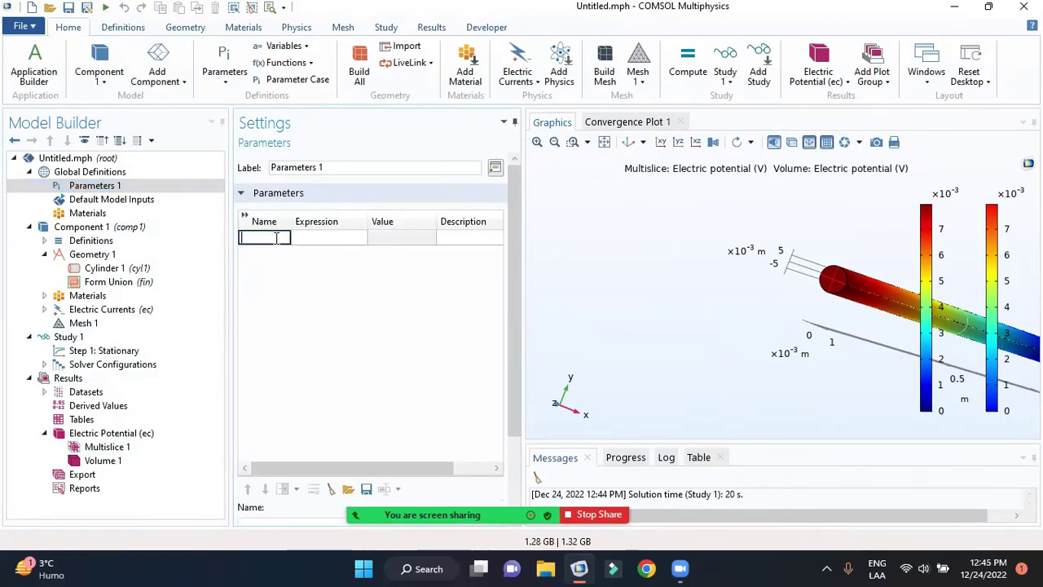
type("corriente")
left_click(312, 243)
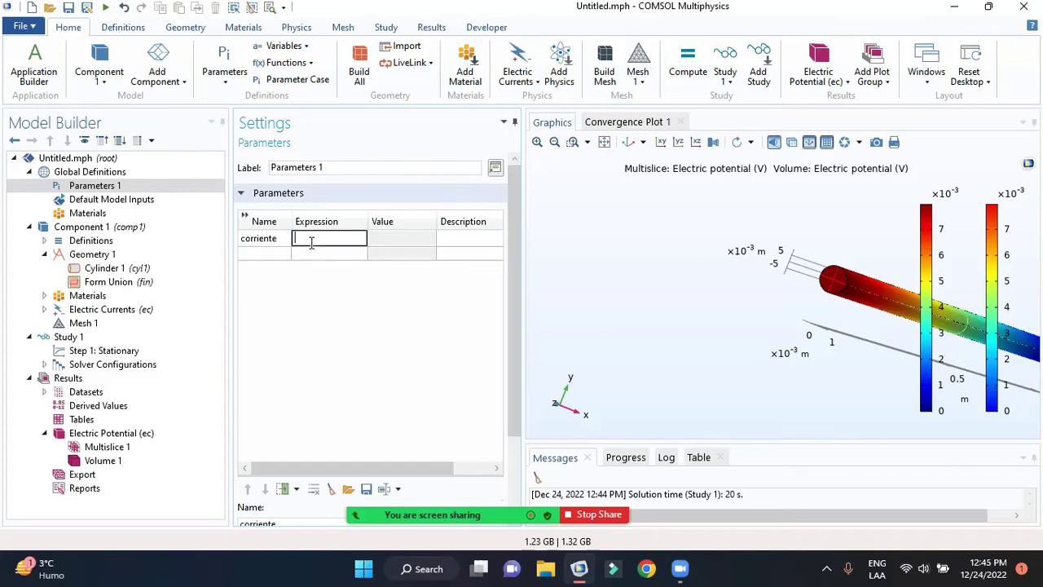
type("2")
left_click(255, 257)
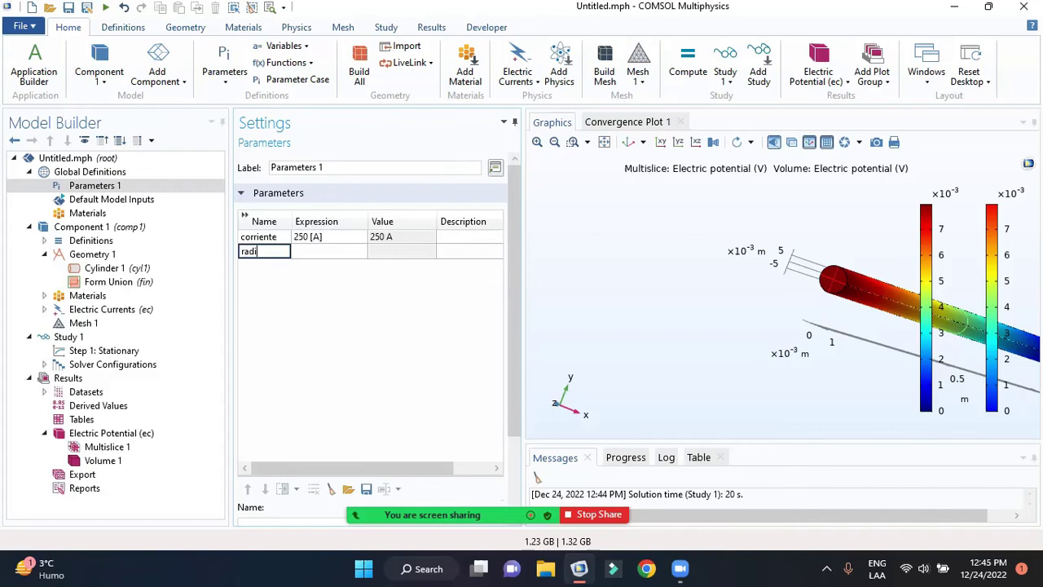
Add parameters radio = 0.05 [m] and long = 3 [m].
type("o")
key("Tab")
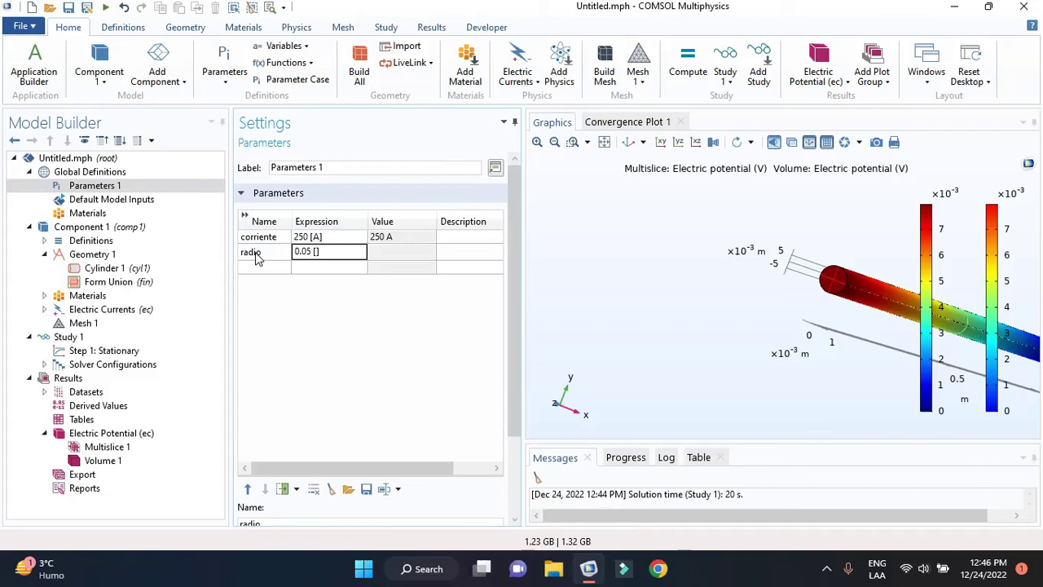
type("m]")
left_click(293, 303)
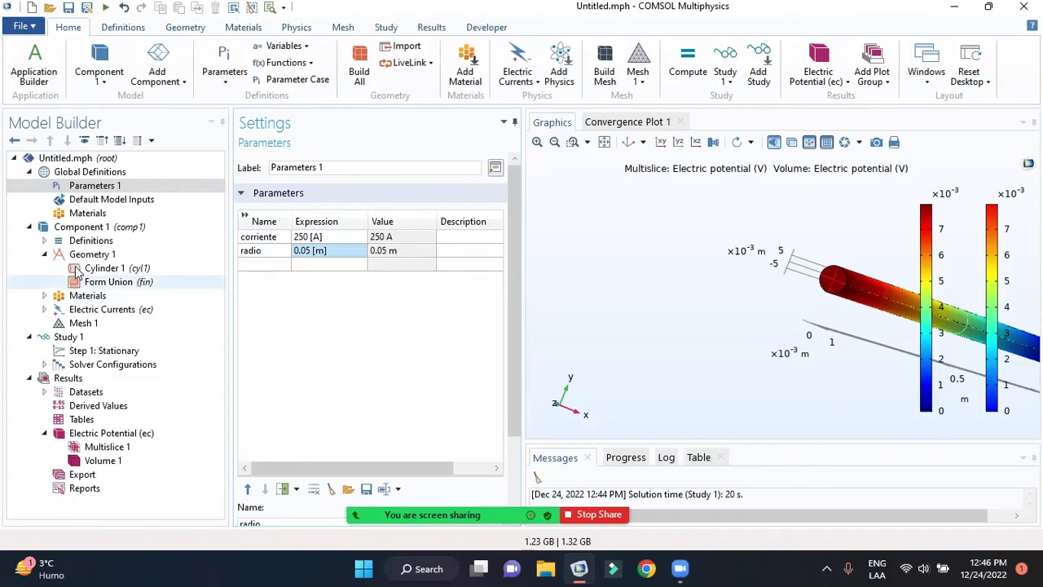
left_click(245, 265)
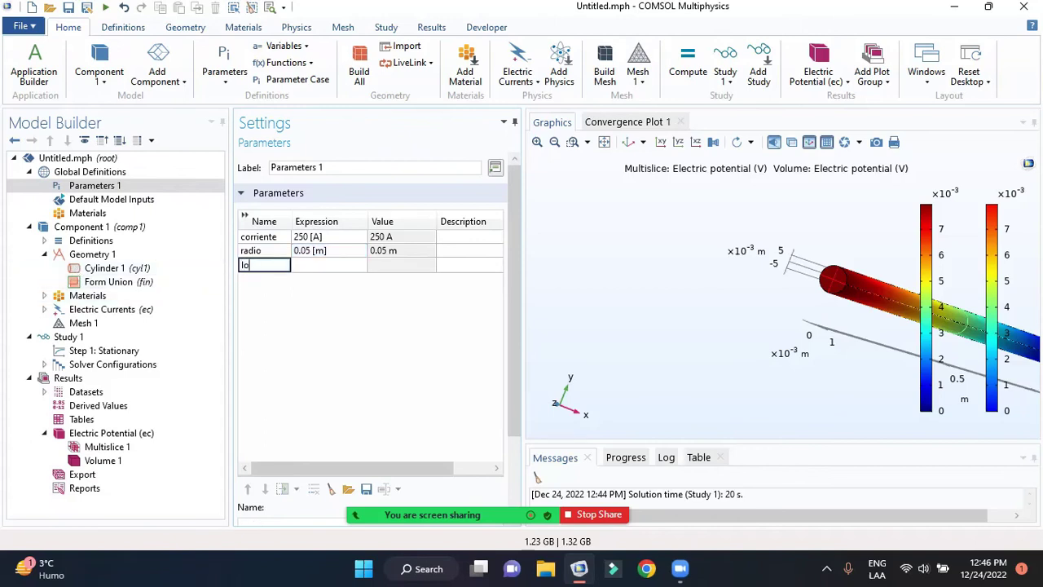
type("ng")
key("Tab")
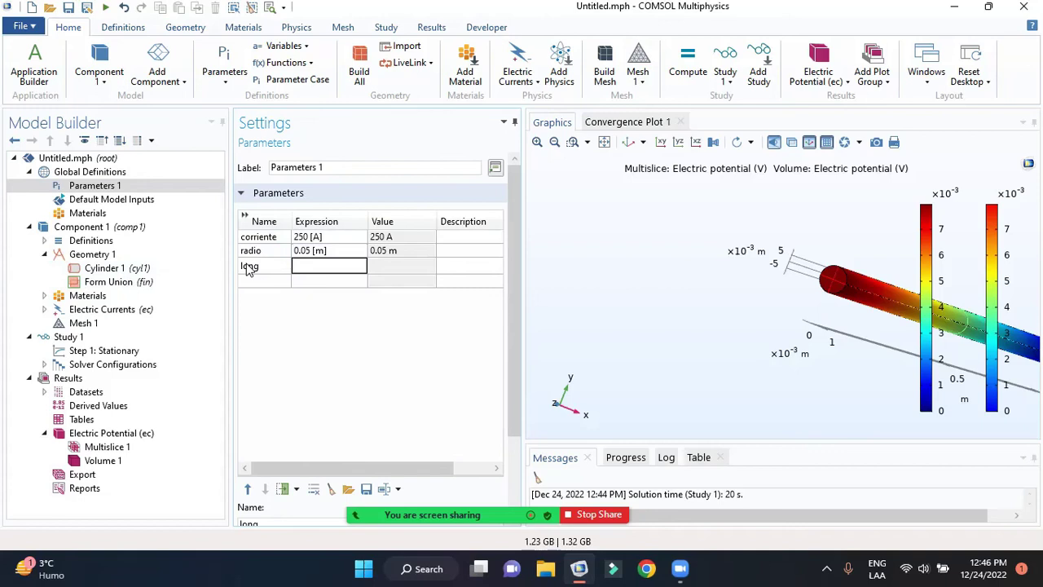
type("3[m]")
left_click(393, 340)
Set Cylinder 1's height to long and its radius to radio.
left_click(94, 269)
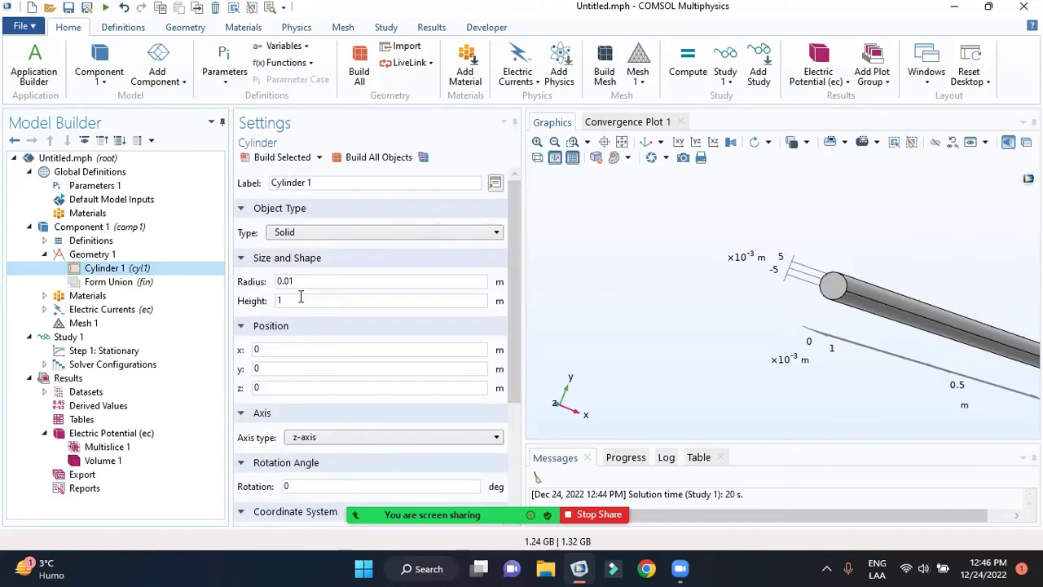
left_click_drag(306, 303, 241, 296)
type("lon")
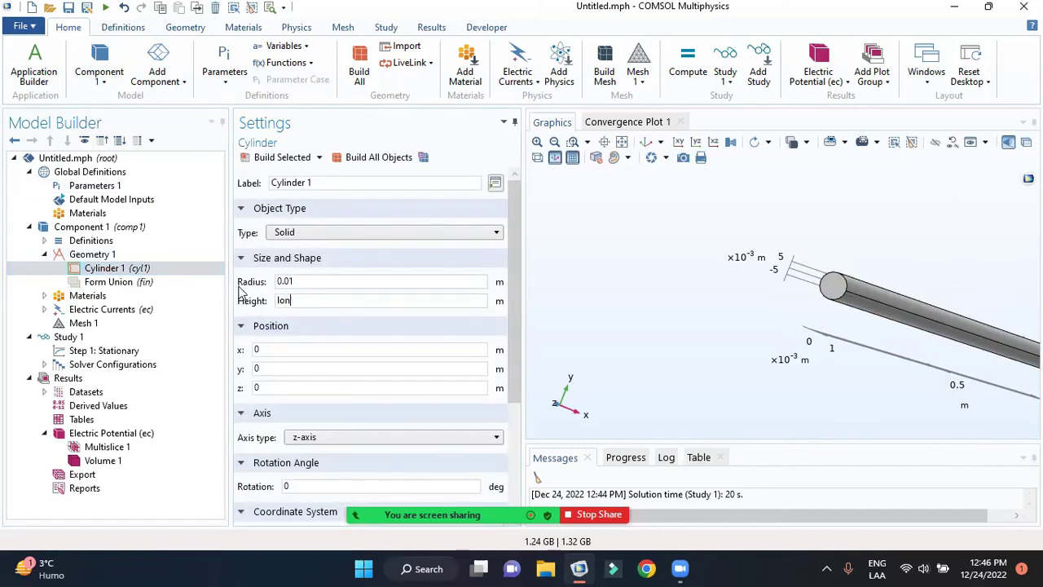
type("g")
left_click_drag(314, 281, 225, 282)
type("radio")
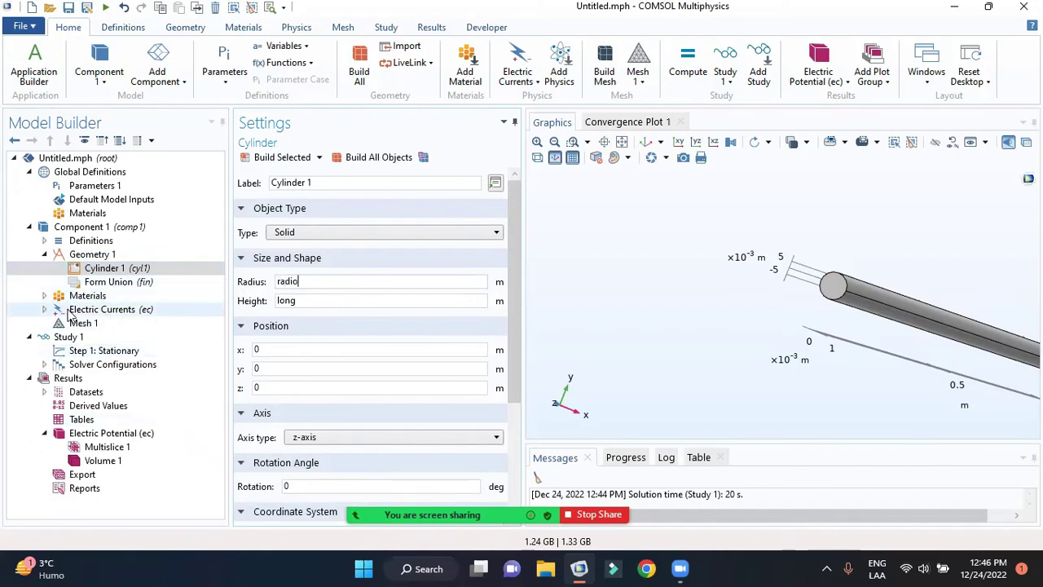
left_click(70, 314)
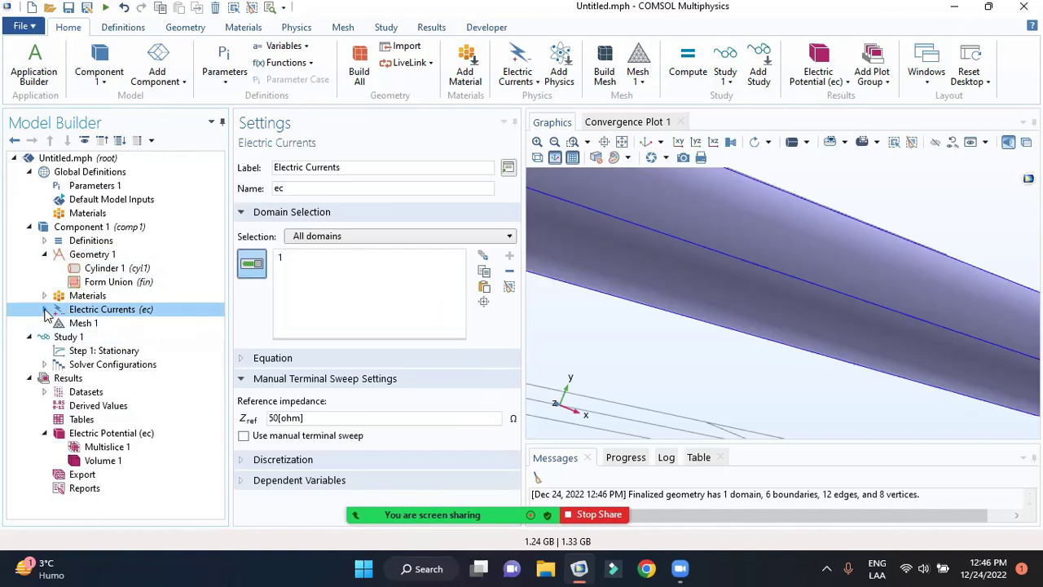
Set Terminal 1's current I0 to the corriente parameter and compute Study 1.
left_click(44, 310)
left_click(115, 365)
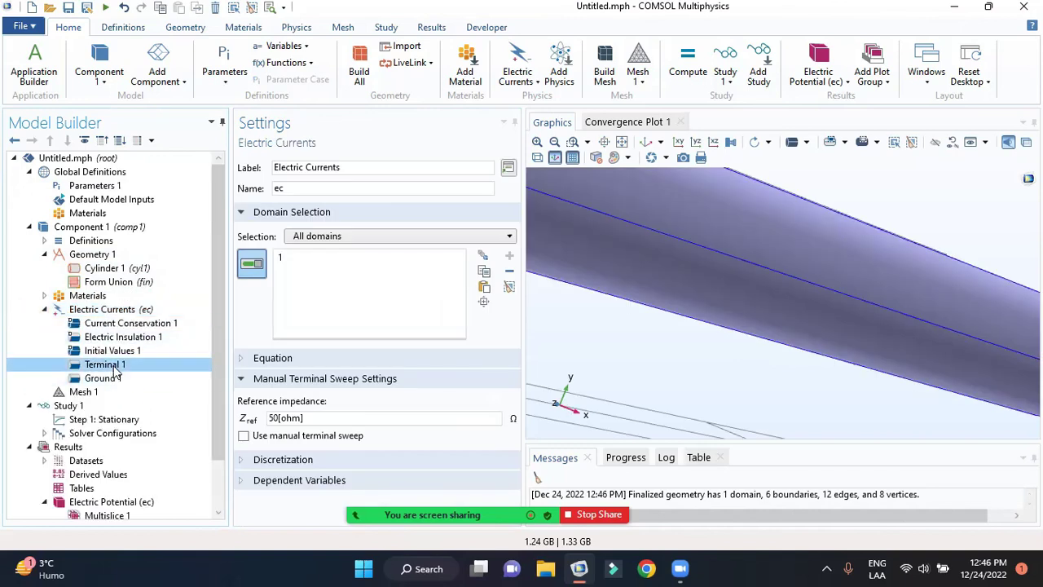
double_click(285, 490)
type("corriente")
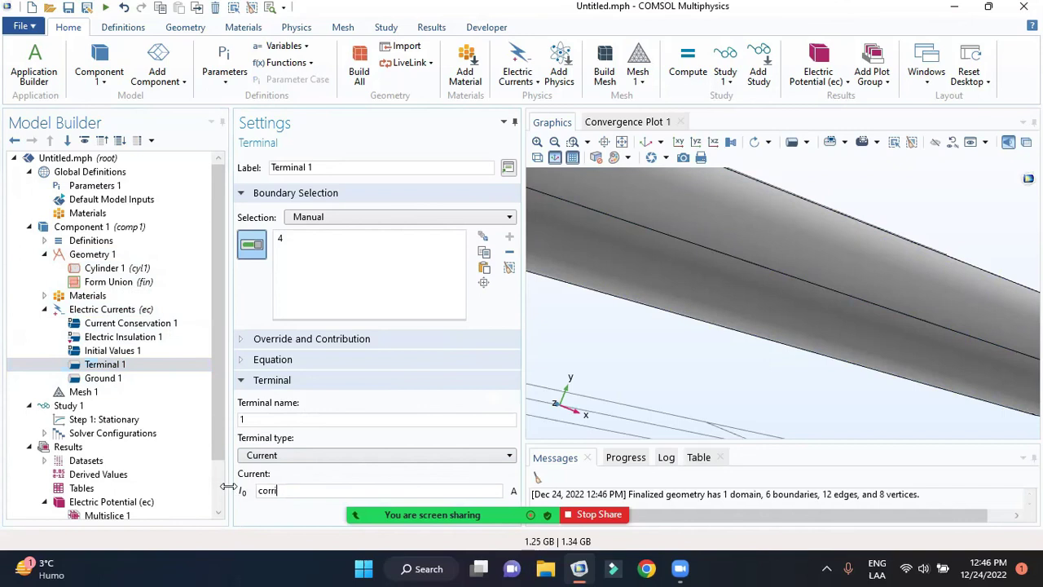
left_click(78, 405)
left_click(267, 158)
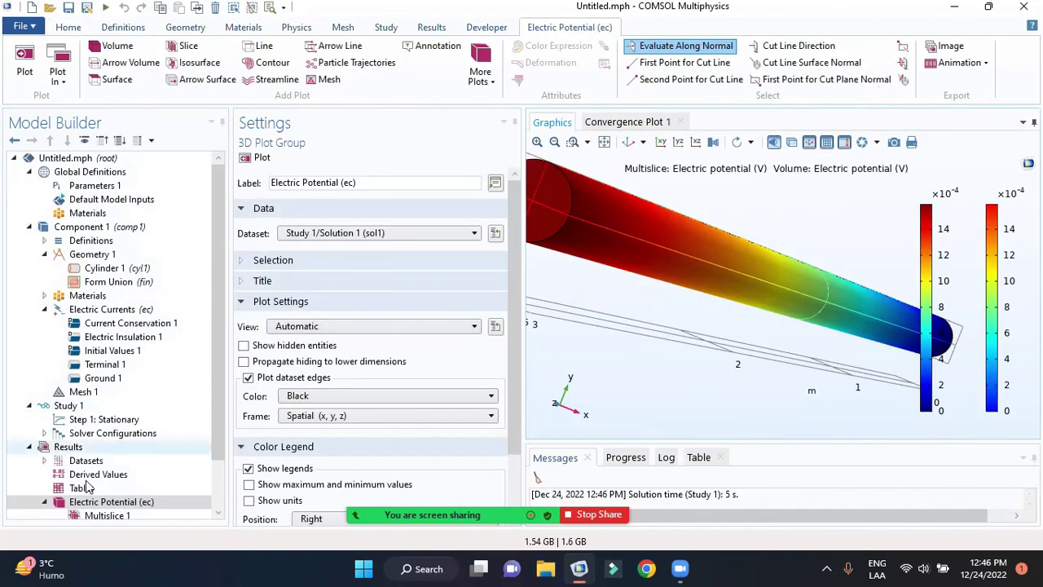
Disable Multislice 1 so Electric Potential (ec) shows only the volume potential plot.
scroll(210, 424, "down", 2)
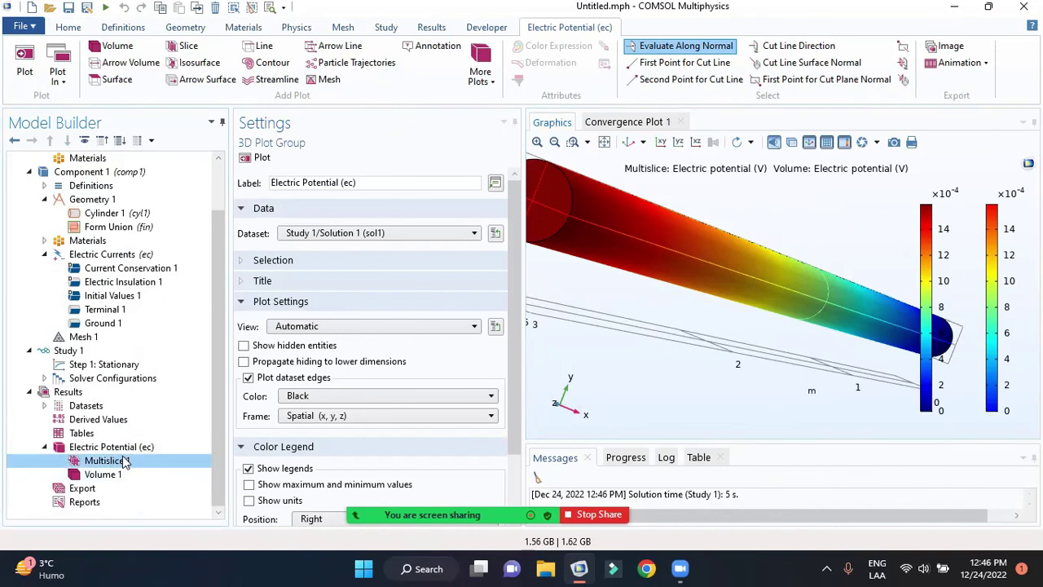
right_click(127, 459)
left_click(171, 363)
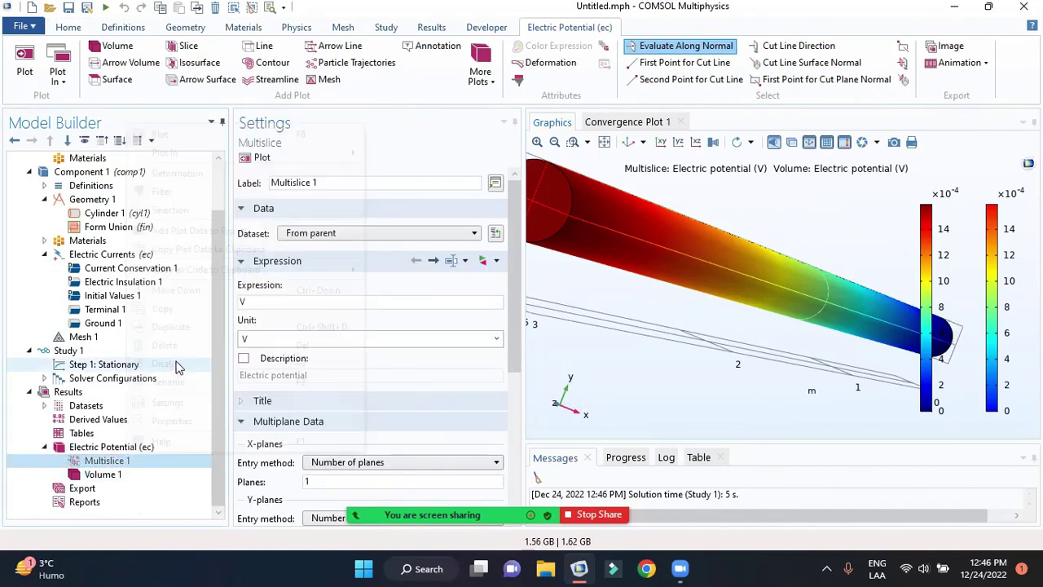
left_click(110, 447)
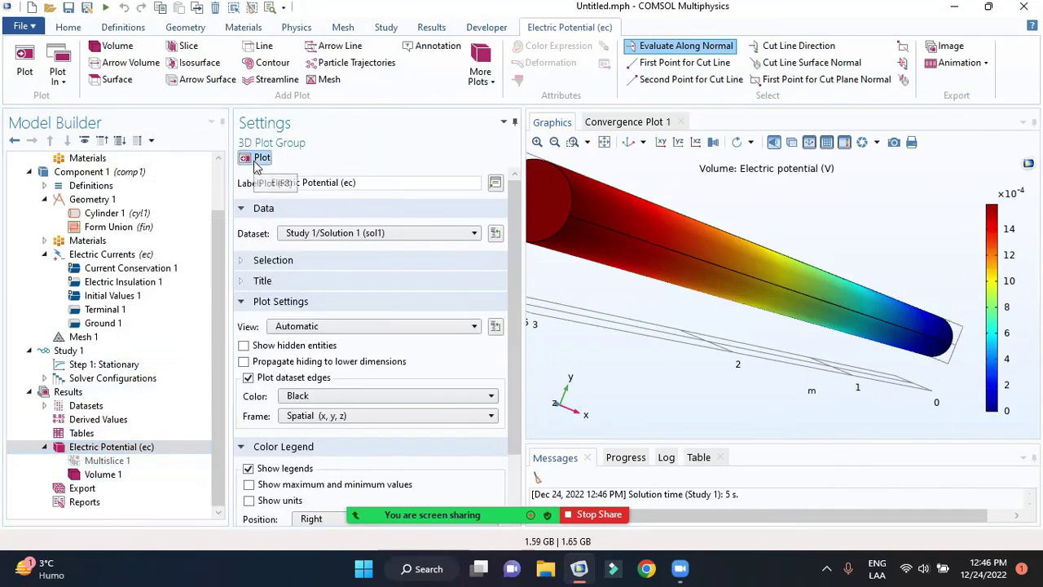
scroll(683, 323, "down", 2)
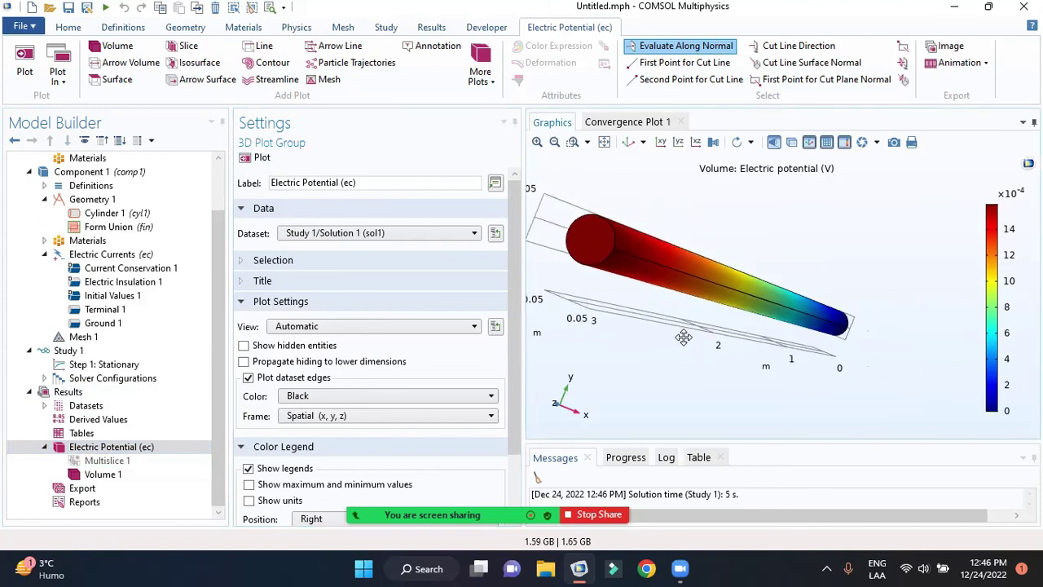